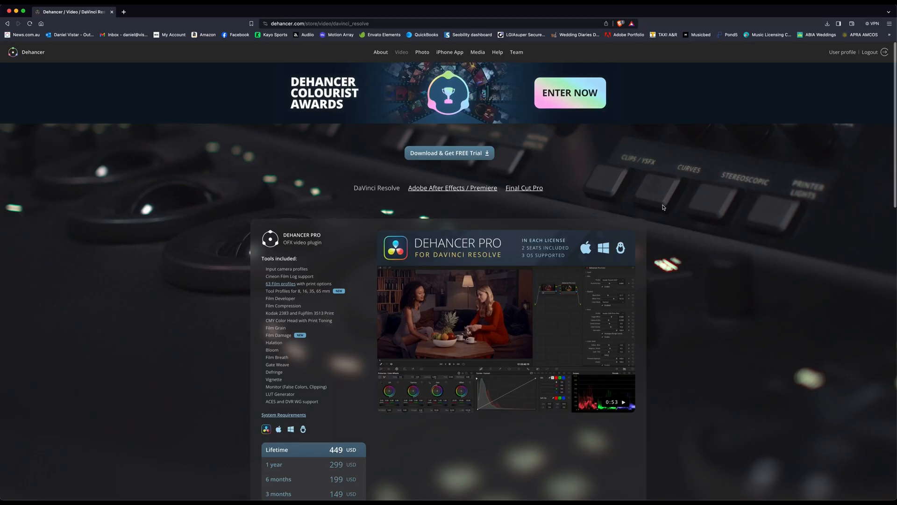
Look through the Dehancer plugin editions for DaVinci Resolve, their included tools and their licence prices on the store page.
{"action": "scroll", "coordinate": [664, 207], "scroll_direction": "down", "scroll_amount": 3}
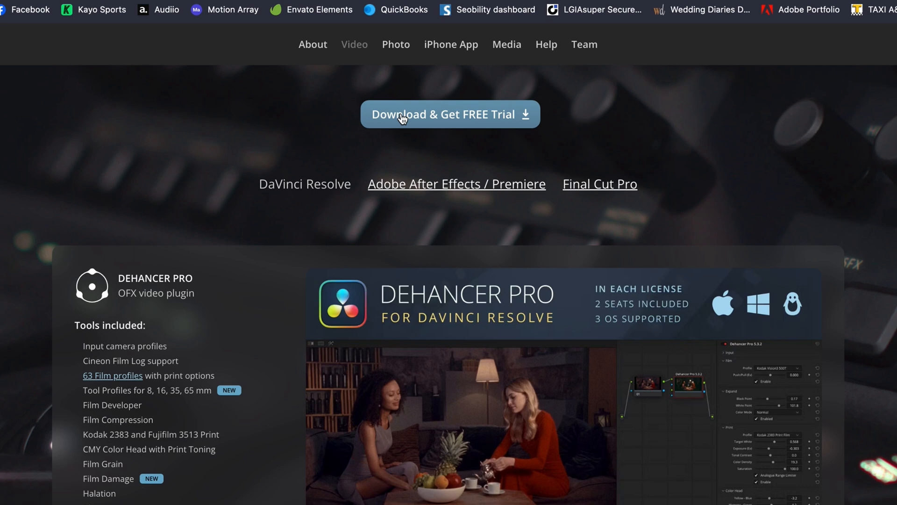
{"action": "left_click", "coordinate": [402, 119]}
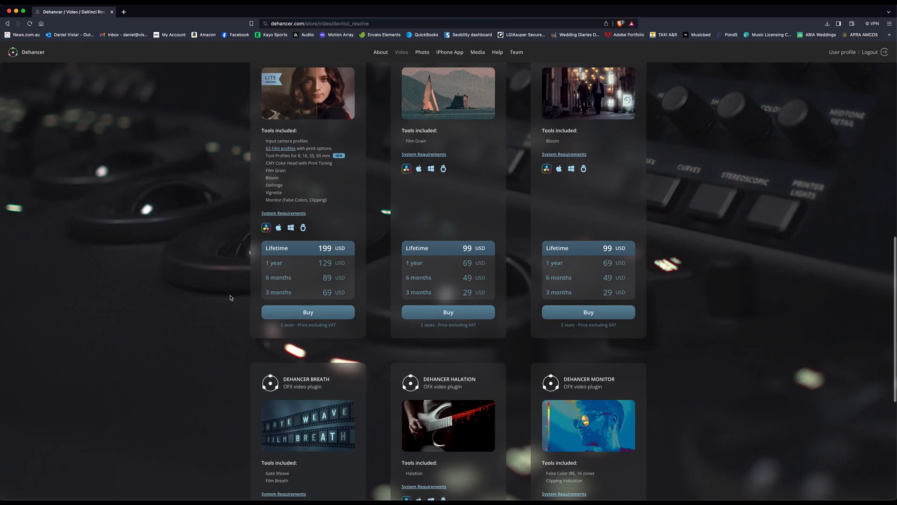
{"action": "scroll", "coordinate": [230, 297], "scroll_direction": "down", "scroll_amount": 2}
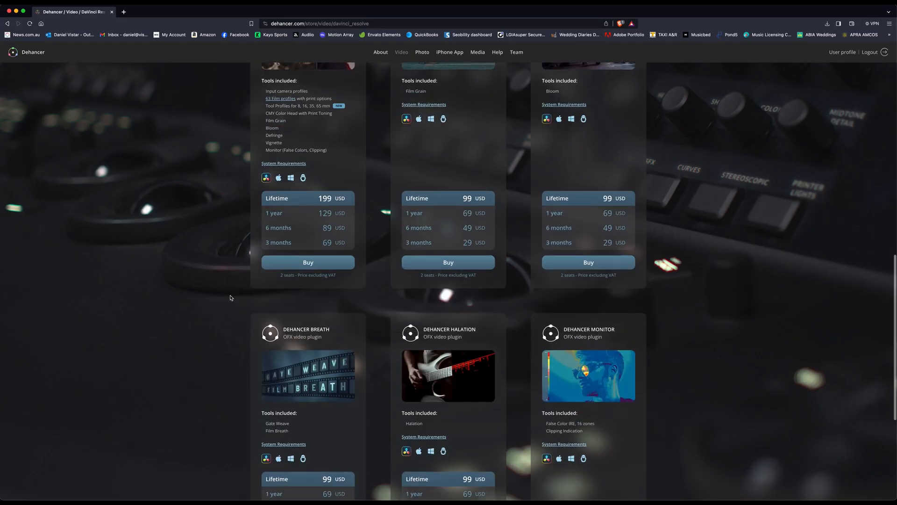
{"action": "scroll", "coordinate": [230, 298], "scroll_direction": "down", "scroll_amount": 3}
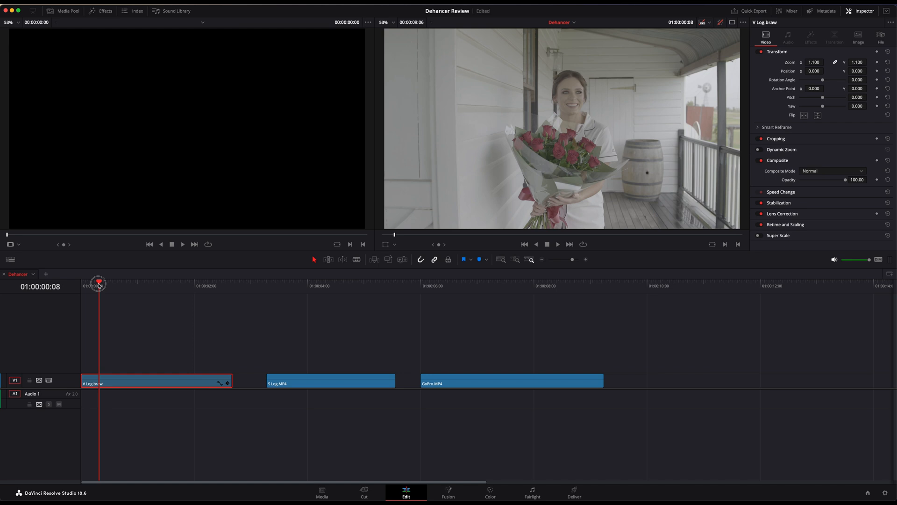
Switch to DaVinci Resolve, turn off the grade bypass, and apply the Dehancer Pro 7.0.1 effect to node 06 of the V Log clip.
{"action": "left_click_drag", "start_coordinate": [99, 284], "coordinate": [453, 282]}
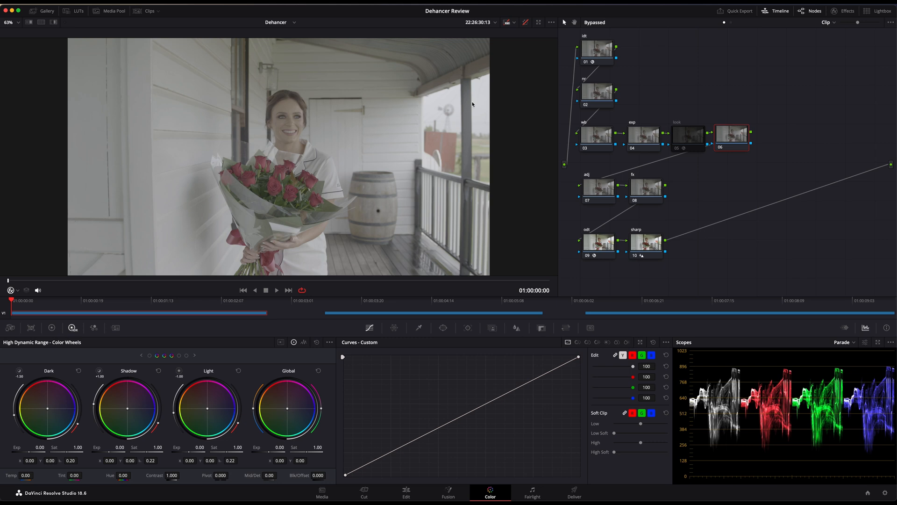
{"action": "key", "text": "shift+d"}
{"action": "left_click", "coordinate": [847, 11]}
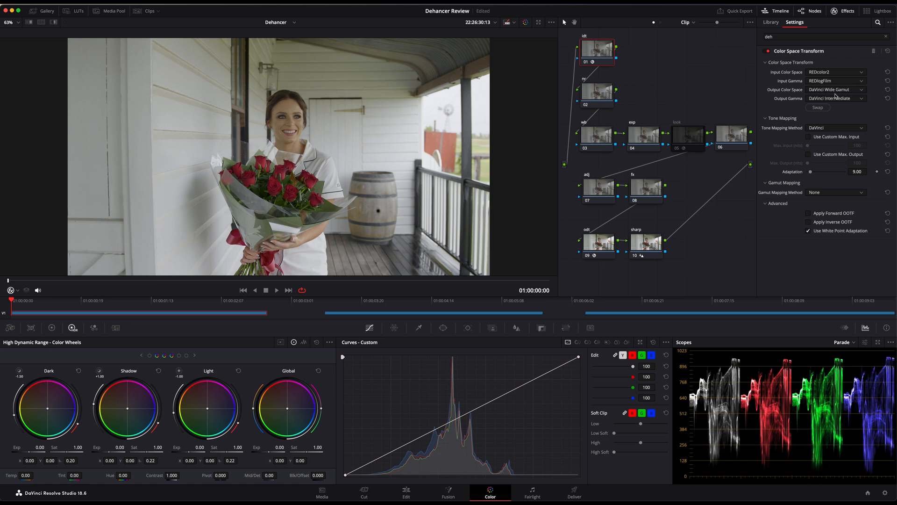
{"action": "left_click", "coordinate": [847, 11]}
{"action": "left_click", "coordinate": [733, 137]}
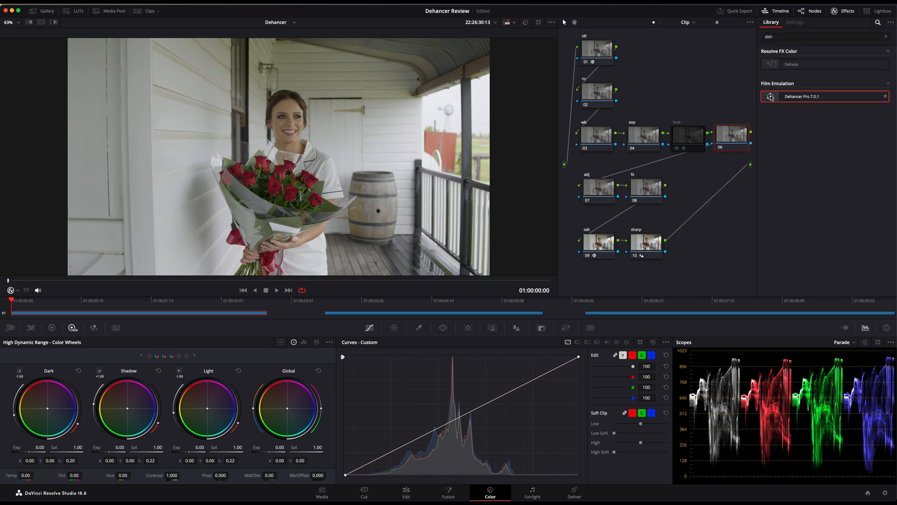
{"action": "left_click_drag", "start_coordinate": [771, 97], "coordinate": [732, 142]}
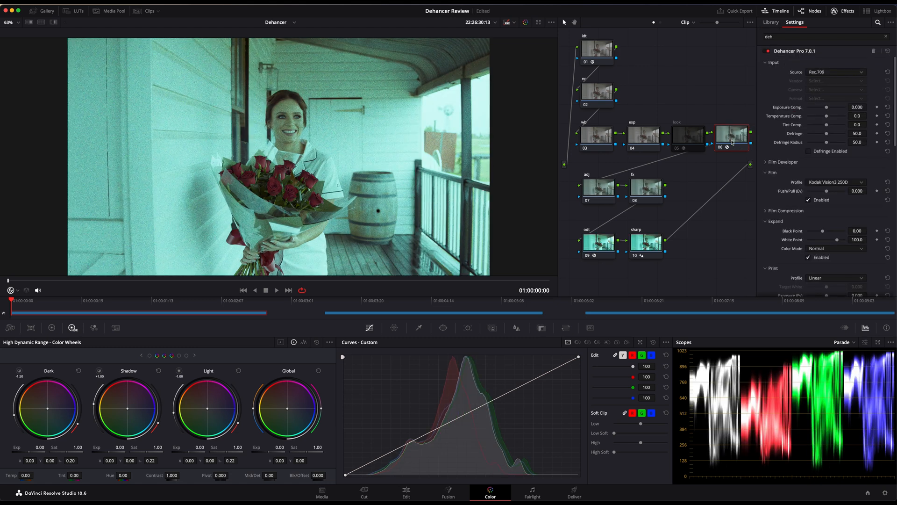
Try the Choose Camera input source in Dehancer, and set the source to DVR WG/Intermediate.
{"action": "left_click", "coordinate": [841, 73]}
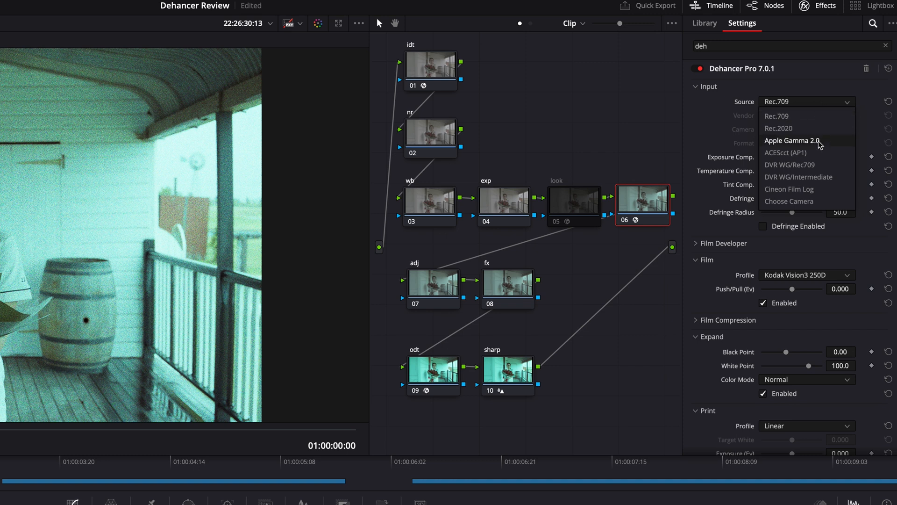
{"action": "left_click", "coordinate": [796, 205]}
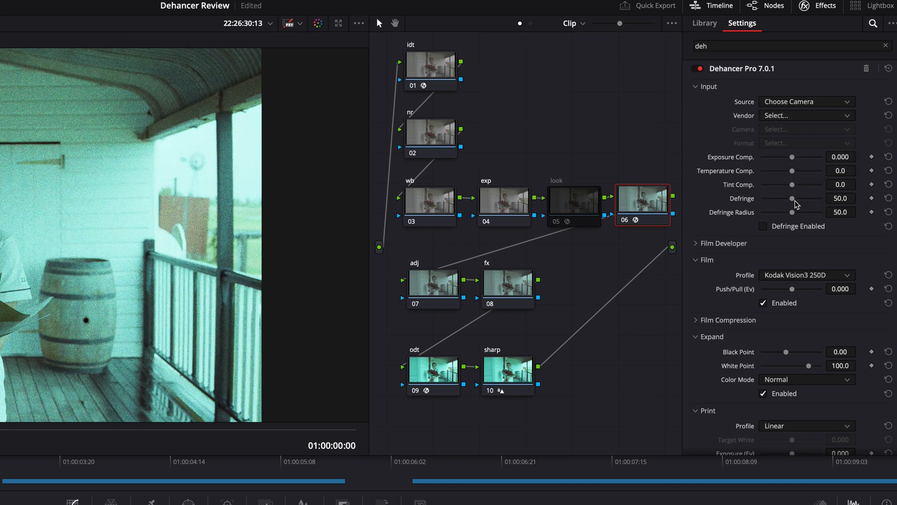
{"action": "left_click", "coordinate": [832, 117]}
{"action": "left_click", "coordinate": [798, 167]}
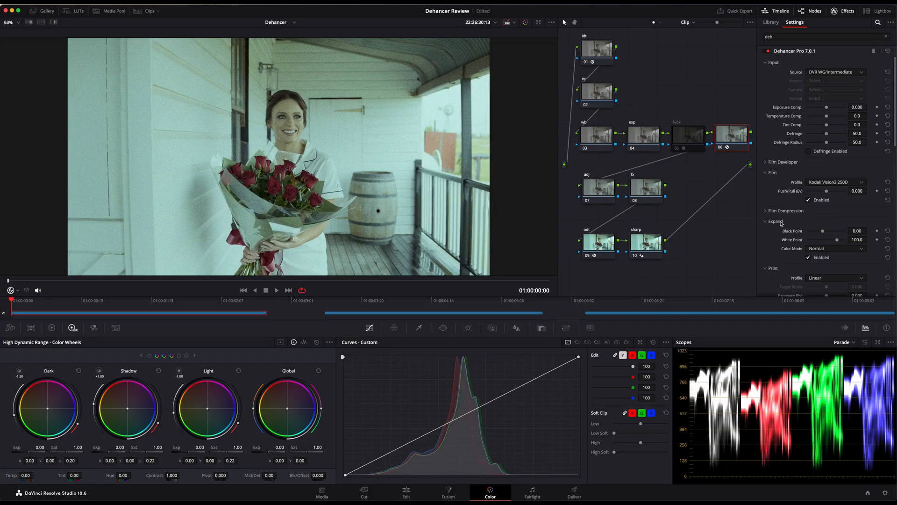
Disable Film Grain in the Dehancer Pro settings.
{"action": "scroll", "coordinate": [776, 227], "scroll_direction": "down", "scroll_amount": 5}
{"action": "scroll", "coordinate": [769, 229], "scroll_direction": "down", "scroll_amount": 3}
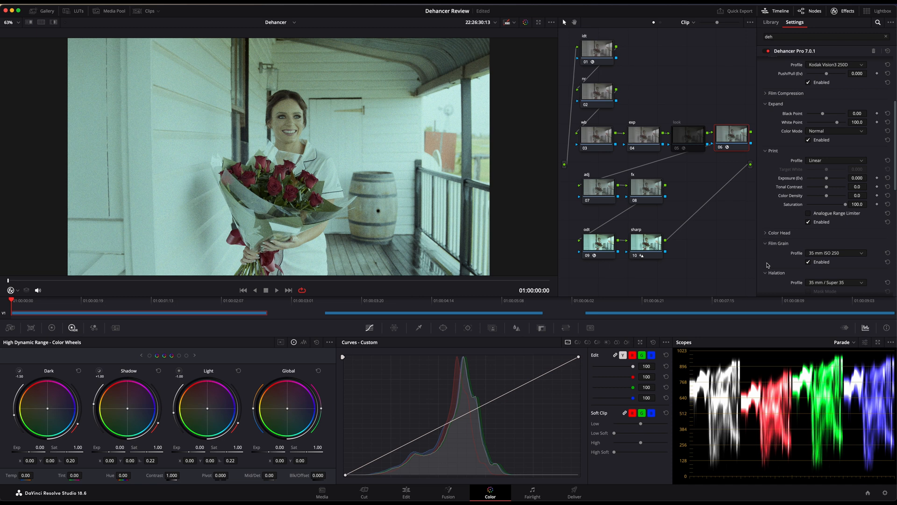
{"action": "left_click", "coordinate": [808, 263]}
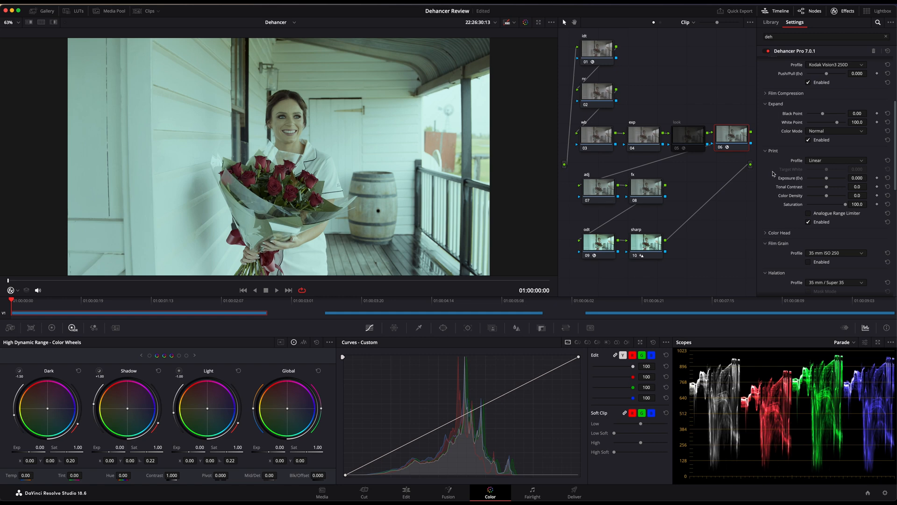
Try raising the input exposure compensation to about 1.57 and adjusting the temperature compensation, and reset both.
{"action": "scroll", "coordinate": [772, 174], "scroll_direction": "up", "scroll_amount": 5}
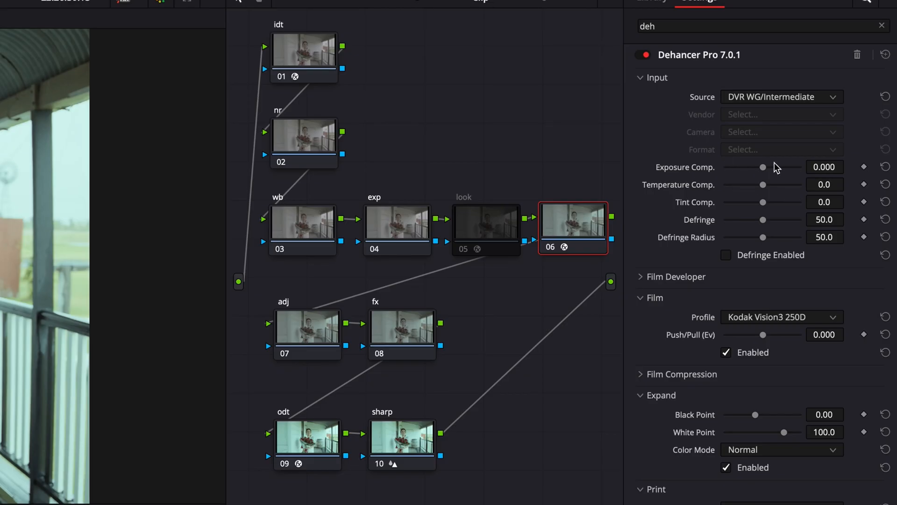
{"action": "left_click_drag", "start_coordinate": [763, 173], "coordinate": [787, 170]}
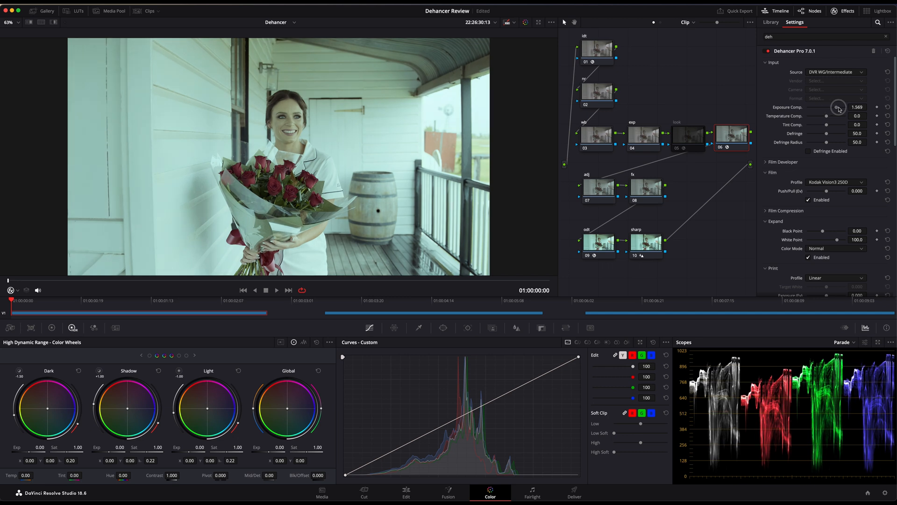
{"action": "mouse_move", "coordinate": [838, 109]}
{"action": "left_mouse_down"}
{"action": "mouse_move", "coordinate": [826, 109]}
{"action": "mouse_move", "coordinate": [836, 117]}
{"action": "mouse_move", "coordinate": [807, 118]}
{"action": "mouse_move", "coordinate": [833, 118]}
{"action": "left_mouse_up"}
{"action": "left_click", "coordinate": [887, 116]}
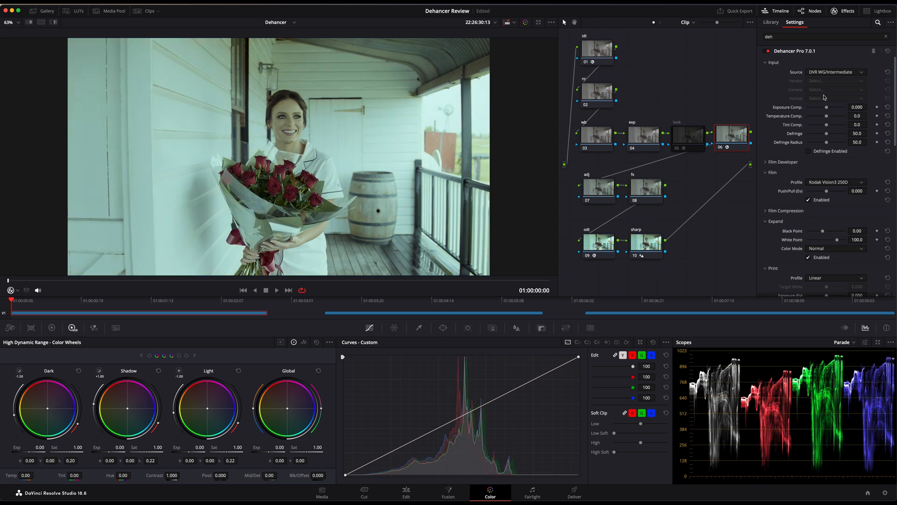
Enable Film Developer, try a contrast boost of about 85, and reset the boost to 0.
{"action": "scroll", "coordinate": [790, 131], "scroll_direction": "down", "scroll_amount": 1}
{"action": "left_click", "coordinate": [766, 137]}
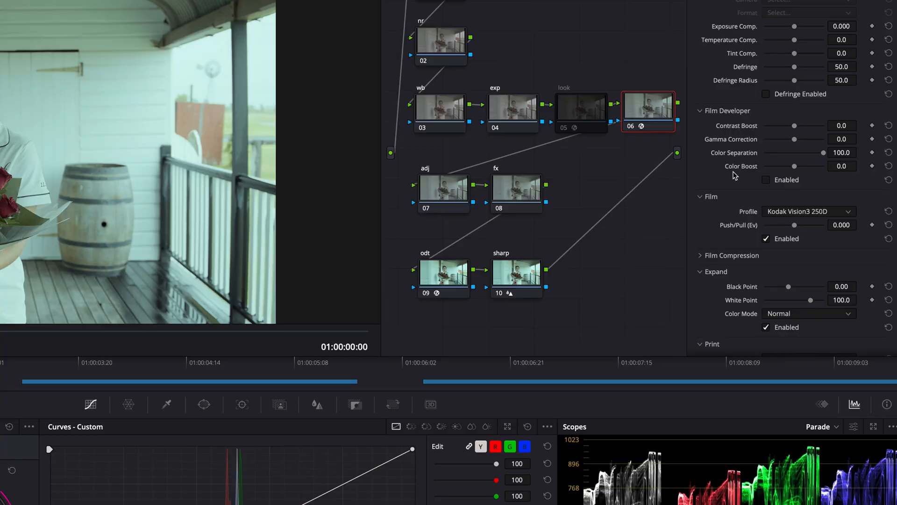
{"action": "scroll", "coordinate": [735, 175], "scroll_direction": "down", "scroll_amount": 1}
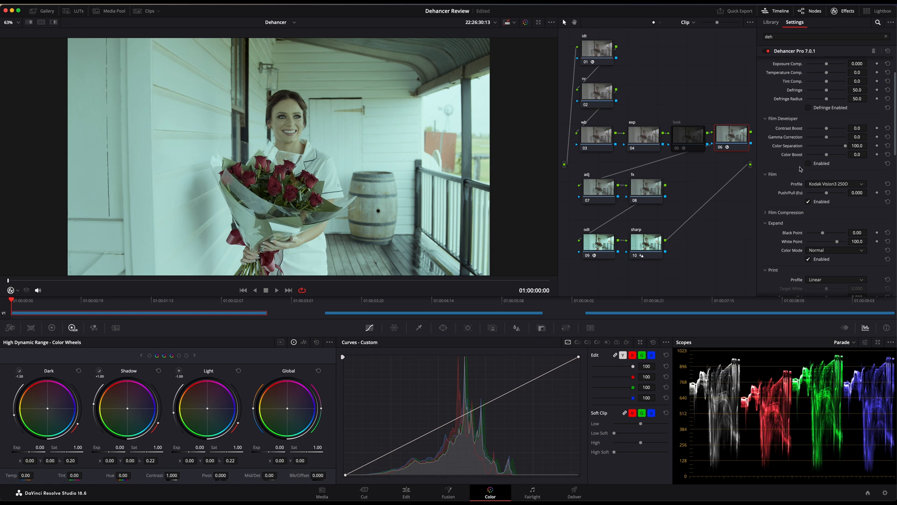
{"action": "left_click_drag", "start_coordinate": [826, 129], "coordinate": [828, 129]}
{"action": "left_click", "coordinate": [887, 128]}
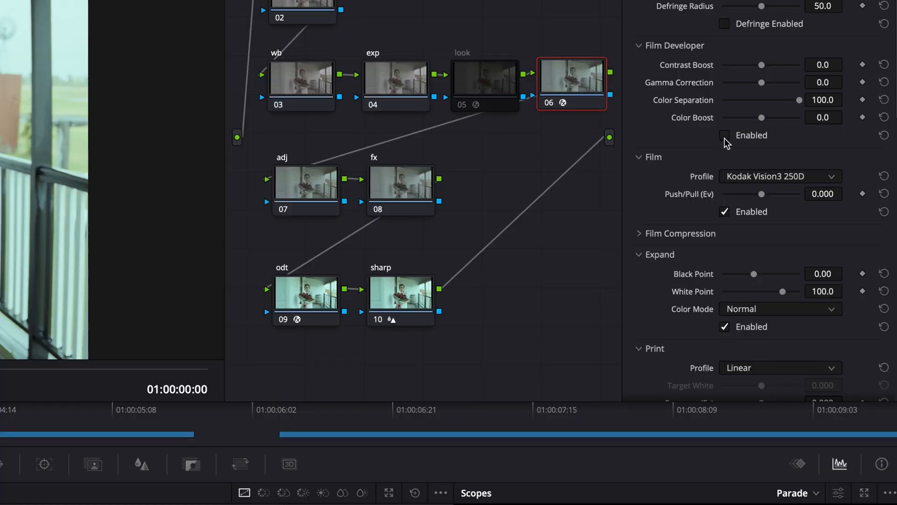
{"action": "left_click_drag", "start_coordinate": [762, 65], "coordinate": [779, 68]}
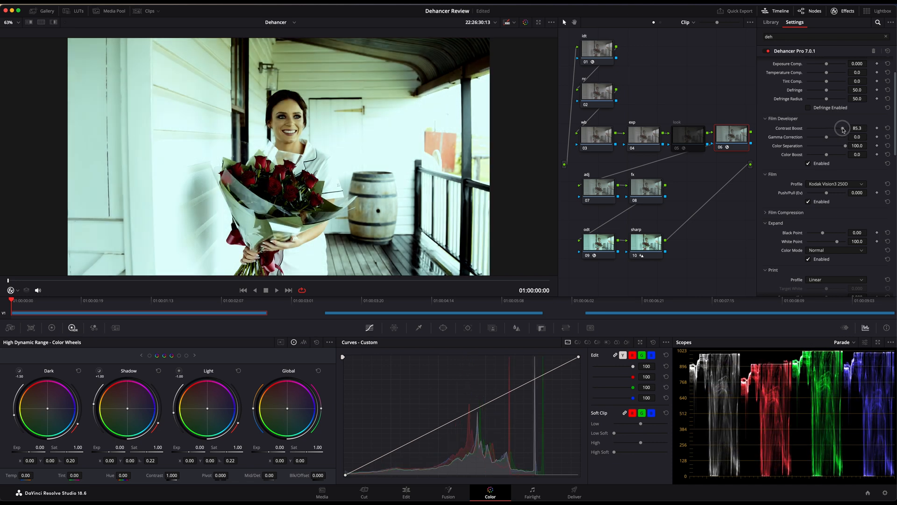
{"action": "double_click", "coordinate": [834, 130]}
Try a gamma correction of about 3.2 in Film Developer, reset it, and collapse the section.
{"action": "mouse_move", "coordinate": [826, 139]}
{"action": "left_mouse_down"}
{"action": "mouse_move", "coordinate": [839, 138]}
{"action": "mouse_move", "coordinate": [829, 140]}
{"action": "left_mouse_up"}
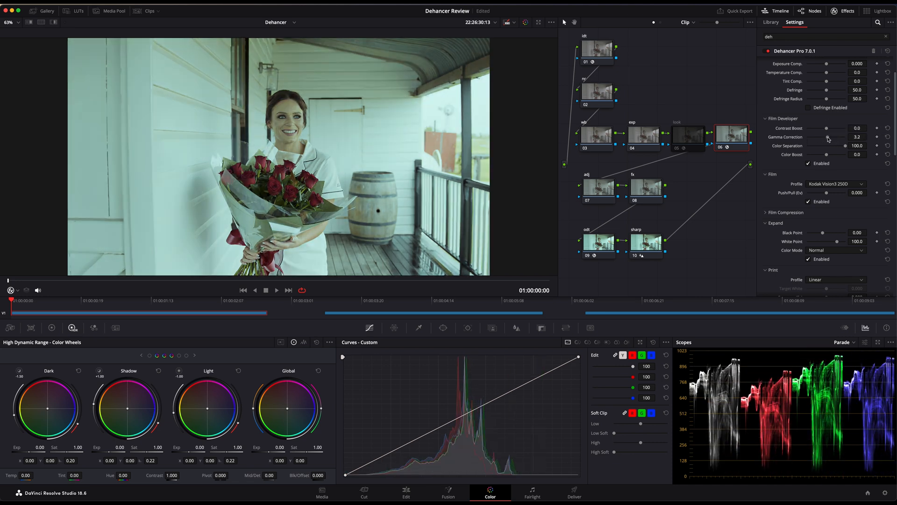
{"action": "left_click", "coordinate": [887, 136]}
{"action": "left_click", "coordinate": [764, 119]}
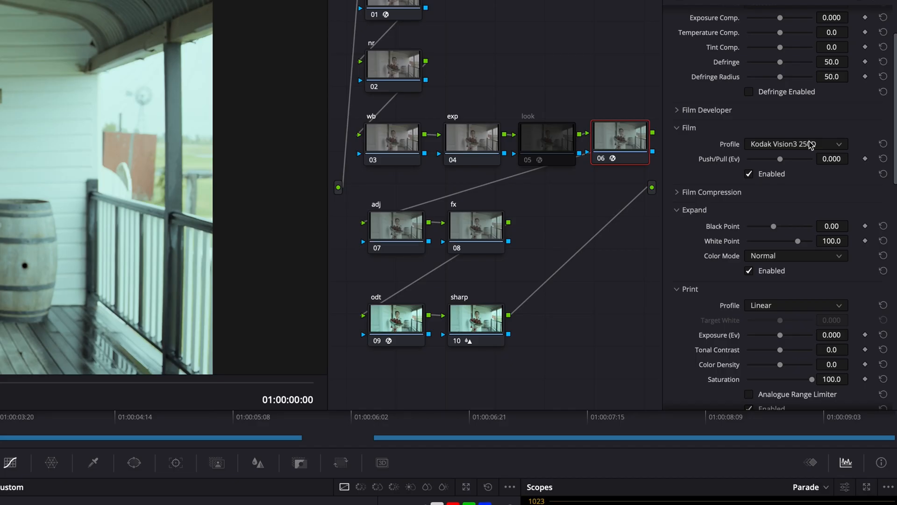
Try the Agfa Agfacolor Portrait XPS 160 film profile and the Cineon Film Log print profile, and return the print profile to Linear.
{"action": "left_click", "coordinate": [827, 139]}
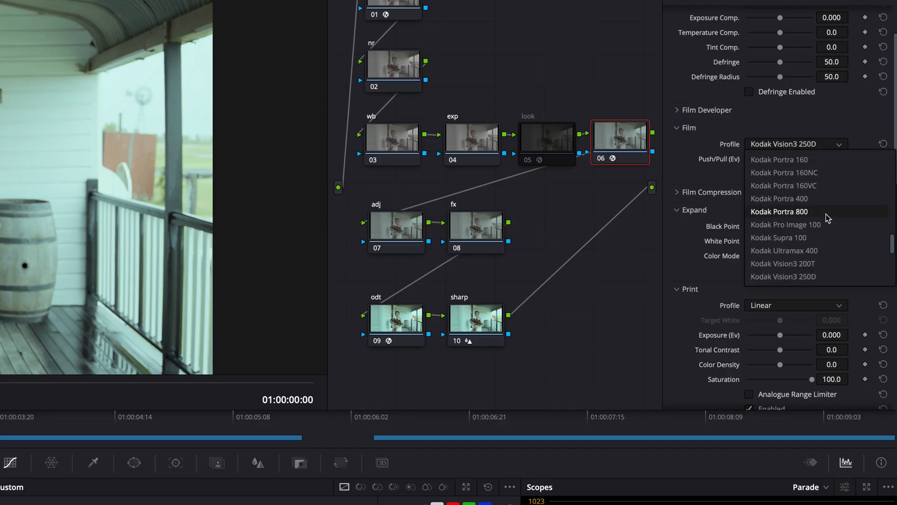
{"action": "scroll", "coordinate": [828, 217], "scroll_direction": "up", "scroll_amount": 10}
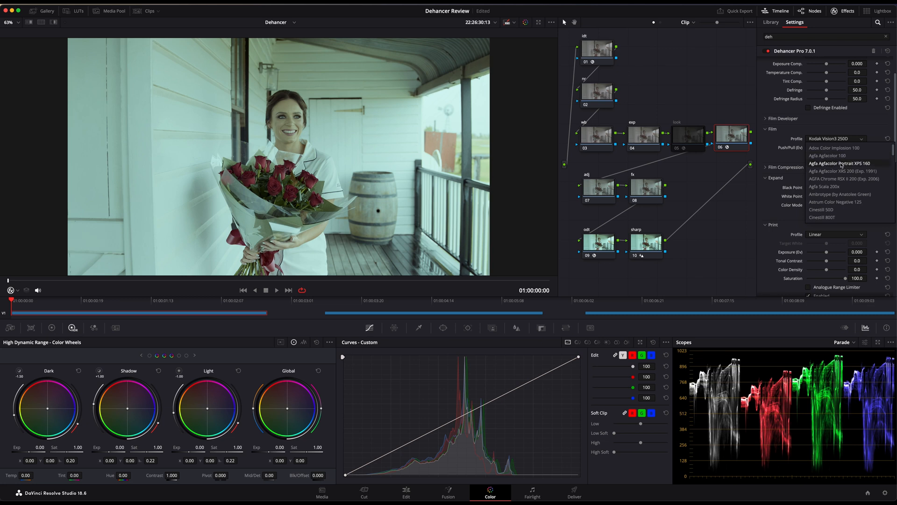
{"action": "left_click", "coordinate": [840, 163]}
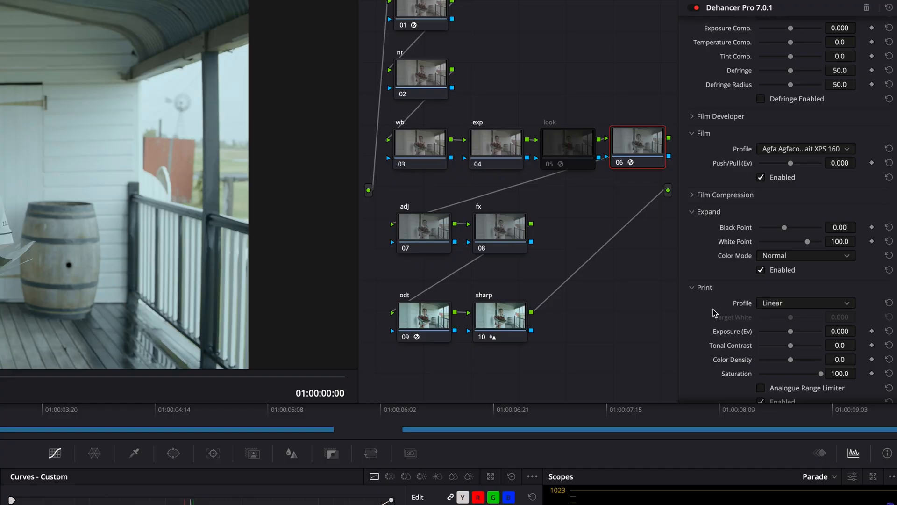
{"action": "left_click", "coordinate": [802, 306]}
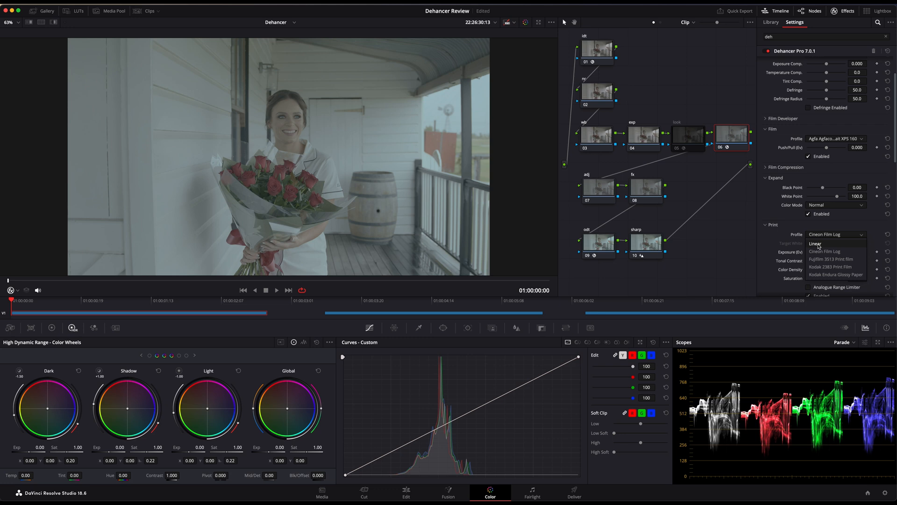
{"action": "left_click", "coordinate": [819, 244]}
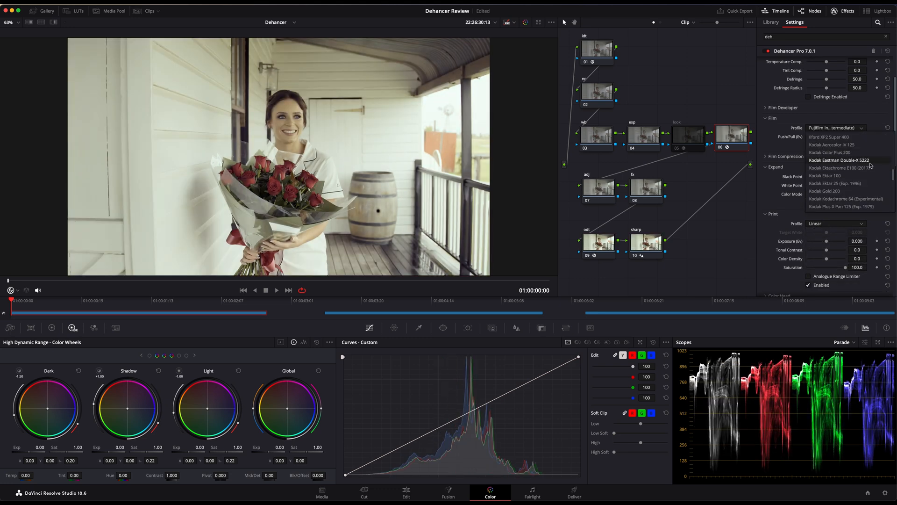
Try the Ilford HP5 Plus 400 film profile, and set the film profile to Kodak Ektachrome E100 (2017).
{"action": "left_click", "coordinate": [831, 170]}
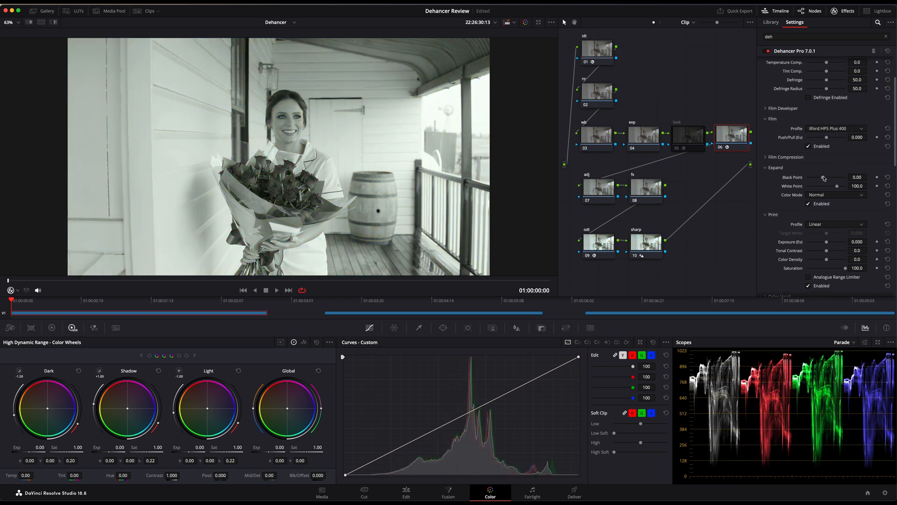
{"action": "left_click", "coordinate": [832, 130]}
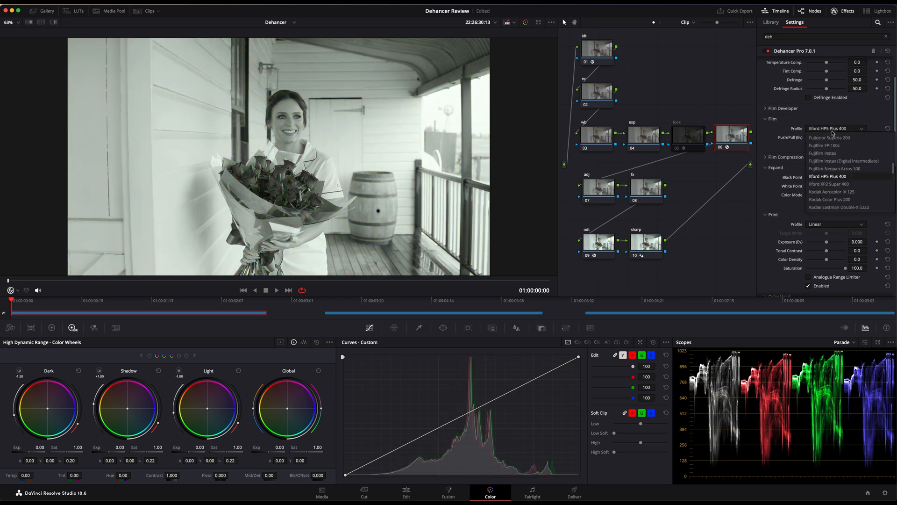
{"action": "left_click", "coordinate": [836, 185]}
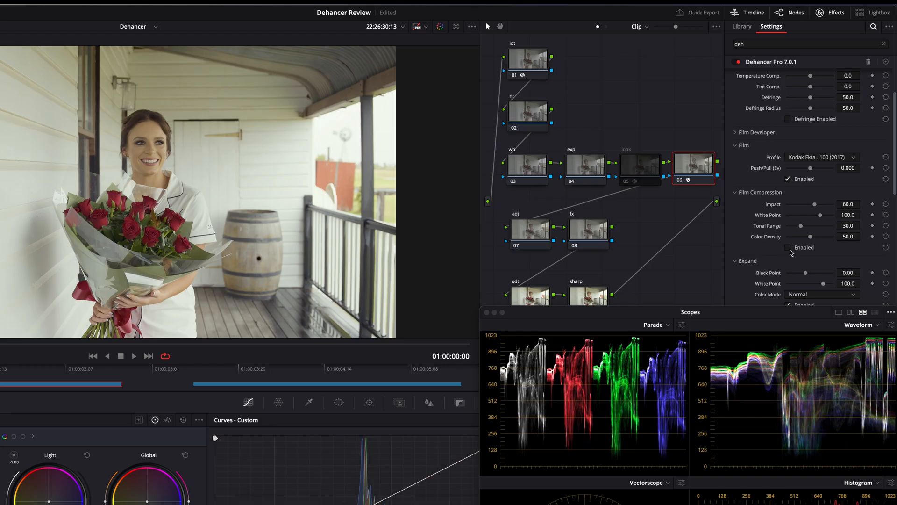
Enable Film Compression to try its sliders, restore an impact of 60, turn compression off, and collapse the section.
{"action": "left_click", "coordinate": [788, 248]}
{"action": "left_click_drag", "start_coordinate": [814, 204], "coordinate": [813, 204]}
{"action": "left_click_drag", "start_coordinate": [829, 167], "coordinate": [839, 195]}
{"action": "double_click", "coordinate": [816, 168]}
{"action": "double_click", "coordinate": [839, 195]}
{"action": "left_click", "coordinate": [809, 201]}
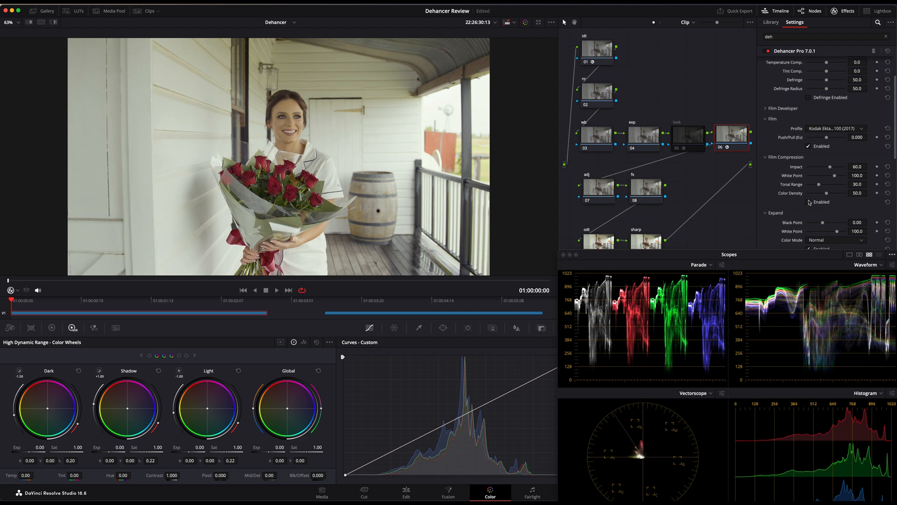
{"action": "left_click", "coordinate": [764, 158]}
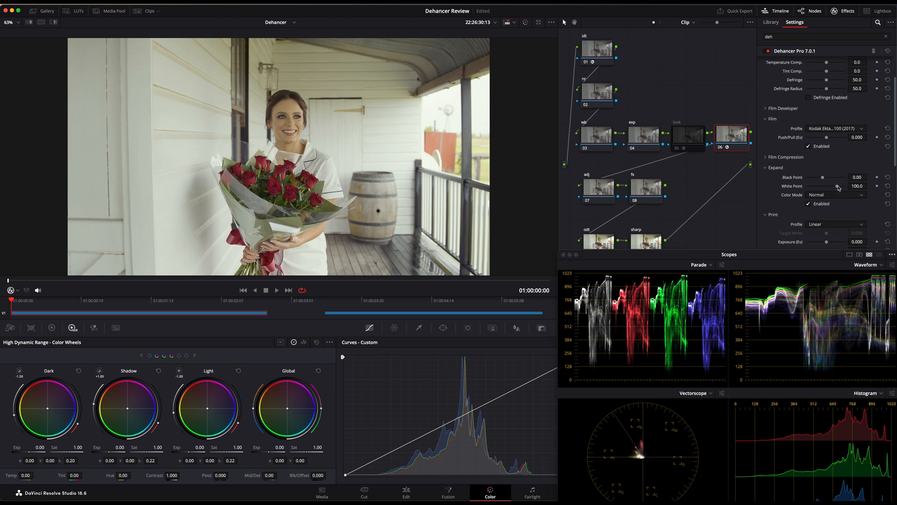
Try an Expand white point of about 90, restore it to 100, disable Expand, and collapse the section.
{"action": "left_click", "coordinate": [833, 187]}
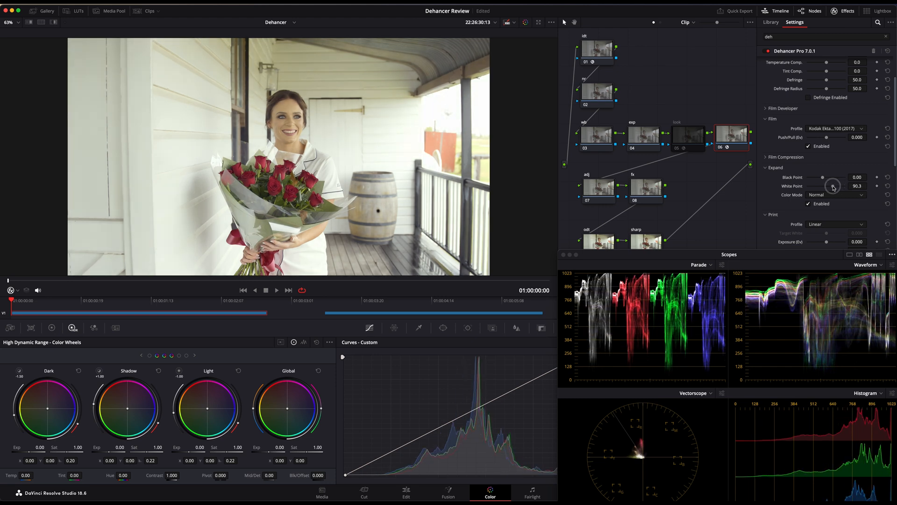
{"action": "mouse_move", "coordinate": [833, 187]}
{"action": "left_mouse_down"}
{"action": "mouse_move", "coordinate": [823, 187]}
{"action": "mouse_move", "coordinate": [838, 188]}
{"action": "left_mouse_up"}
{"action": "left_click", "coordinate": [807, 204]}
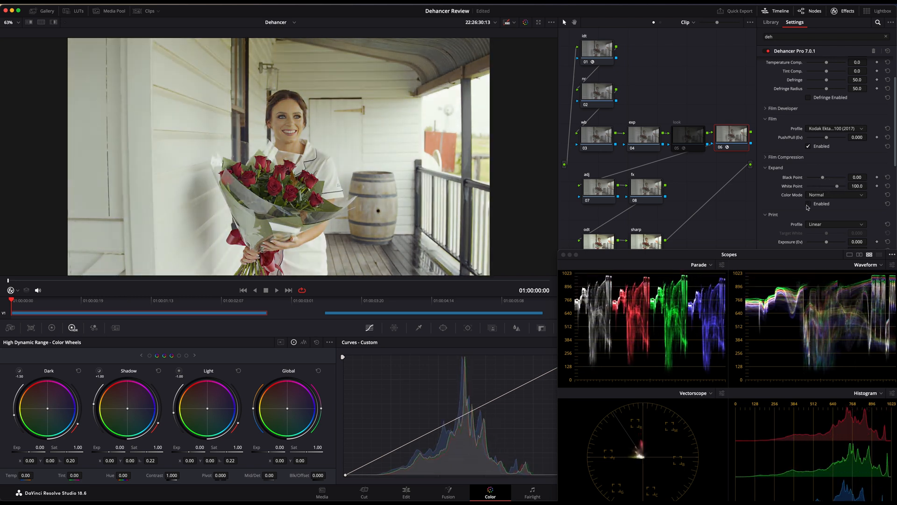
{"action": "left_click", "coordinate": [767, 171]}
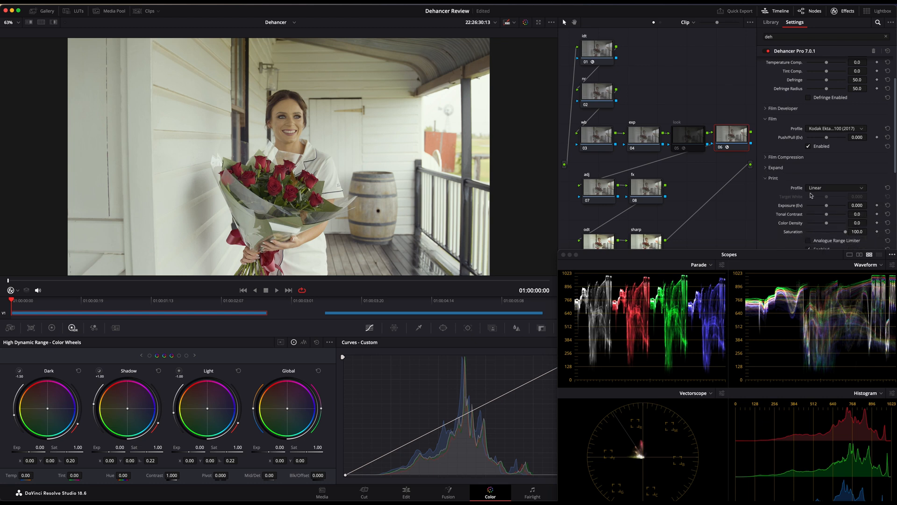
Try Color Head shifts of about -3 Yellow-Blue, -11 Magenta-Green and 1.4 Cyan-Red, revert them, and collapse the section.
{"action": "scroll", "coordinate": [759, 204], "scroll_direction": "down", "scroll_amount": 5}
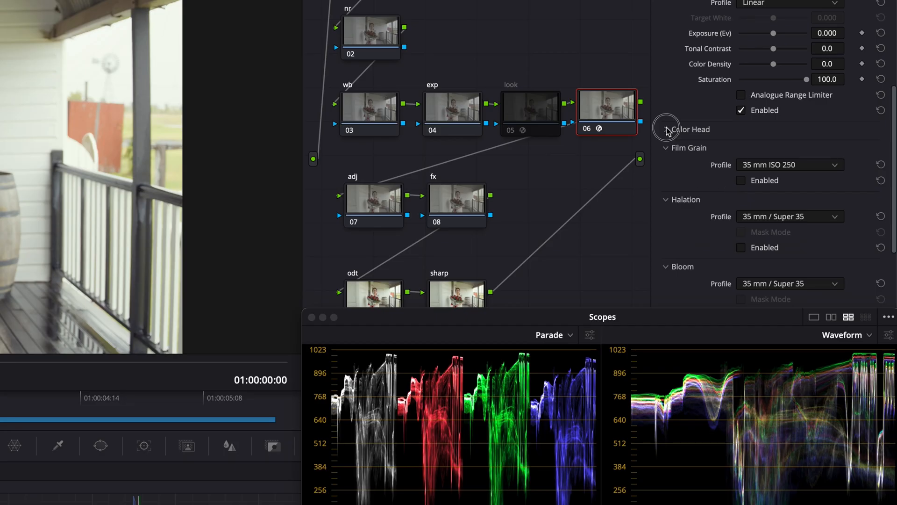
{"action": "left_click", "coordinate": [766, 146]}
{"action": "scroll", "coordinate": [668, 172], "scroll_direction": "down", "scroll_amount": 3}
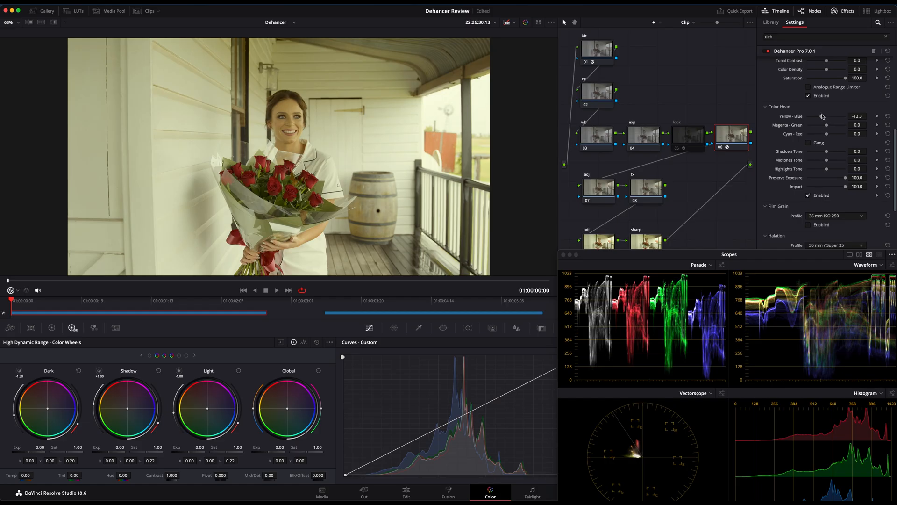
{"action": "left_click_drag", "start_coordinate": [822, 117], "coordinate": [825, 116]}
{"action": "left_click_drag", "start_coordinate": [826, 125], "coordinate": [822, 126]}
{"action": "left_click_drag", "start_coordinate": [826, 134], "coordinate": [827, 137]}
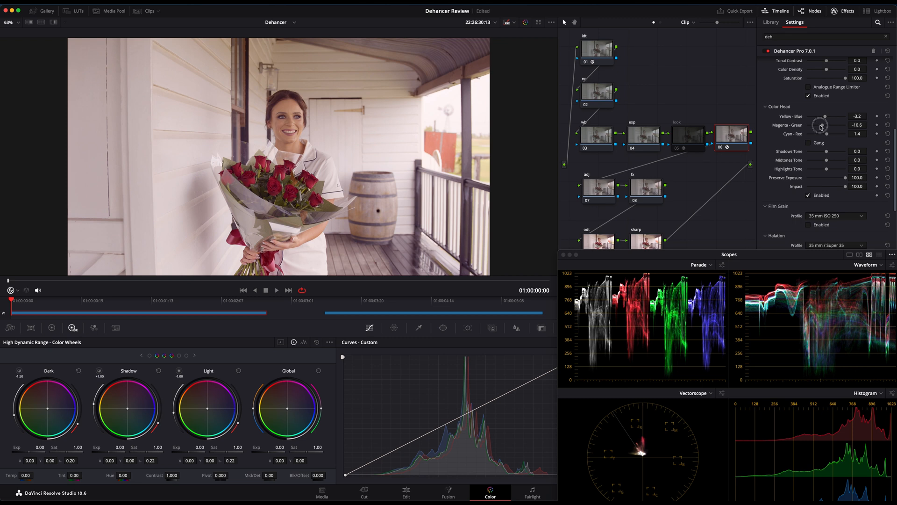
{"action": "left_click", "coordinate": [766, 108]}
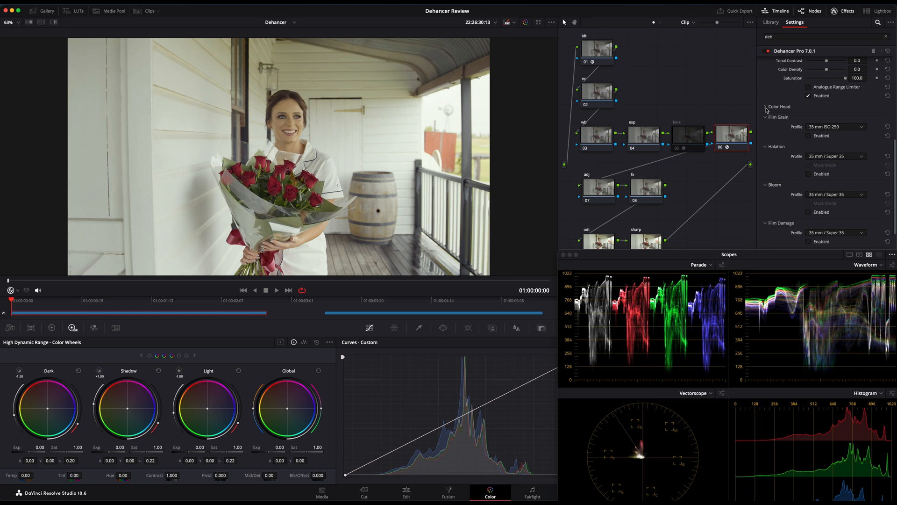
Enable Film Grain, inspect the grain up close on the woman's face, and switch the grain profile to 65 mm ISO 50.
{"action": "scroll", "coordinate": [794, 117], "scroll_direction": "down", "scroll_amount": 1}
{"action": "left_click", "coordinate": [808, 125]}
{"action": "scroll", "coordinate": [305, 128], "scroll_direction": "up", "scroll_amount": 3}
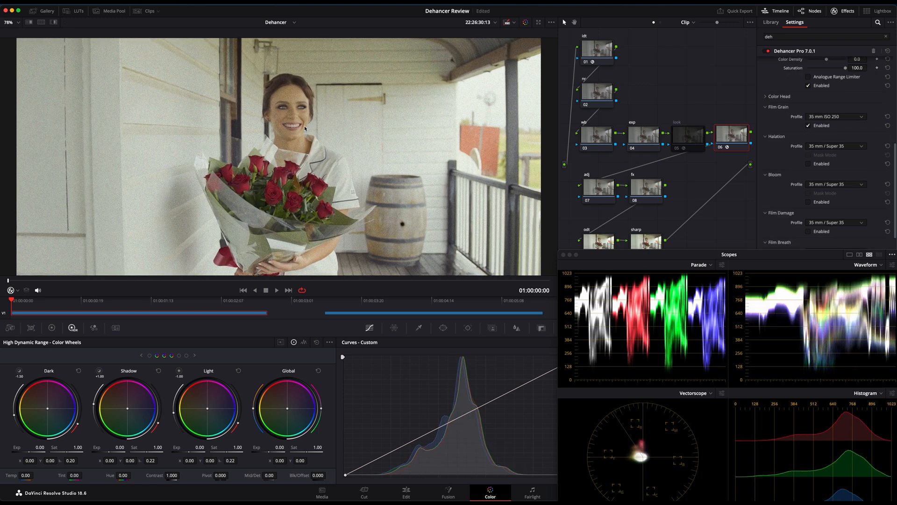
{"action": "scroll", "coordinate": [305, 129], "scroll_direction": "up", "scroll_amount": 4}
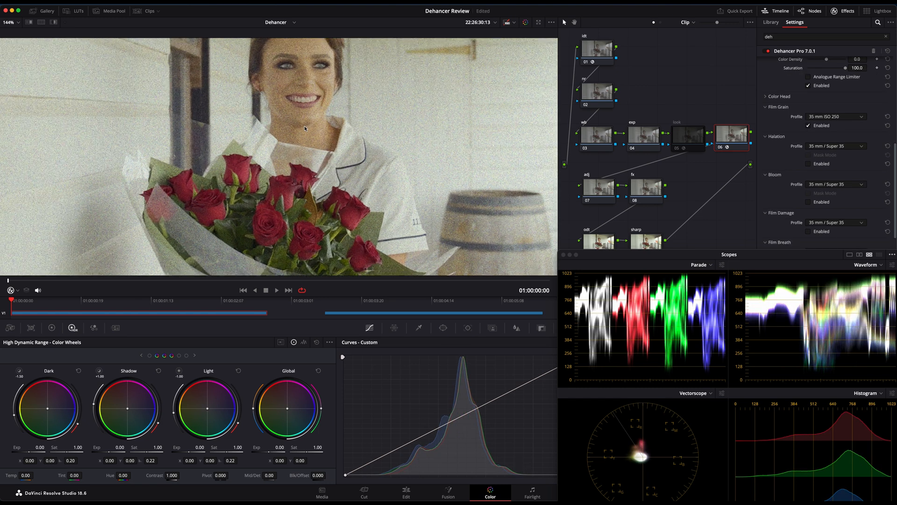
{"action": "left_click", "coordinate": [847, 119]}
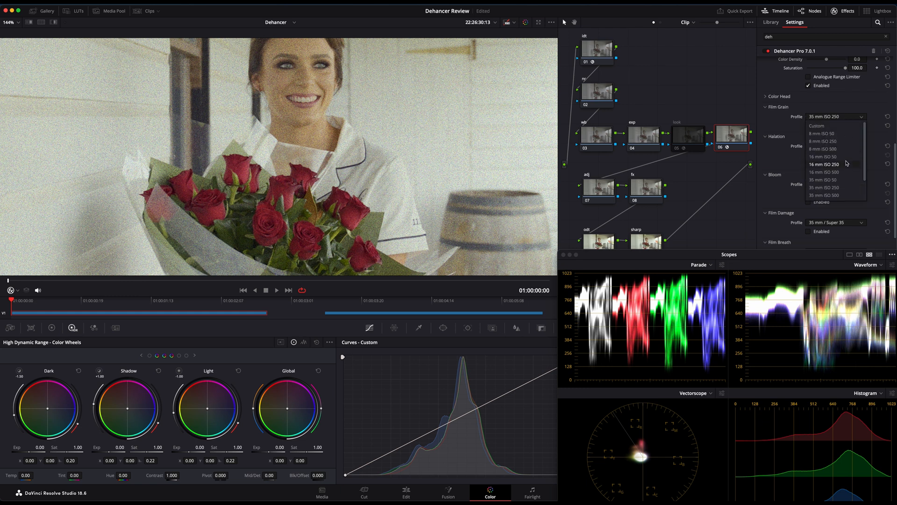
{"action": "scroll", "coordinate": [847, 163], "scroll_direction": "down", "scroll_amount": 2}
{"action": "left_click", "coordinate": [826, 180]}
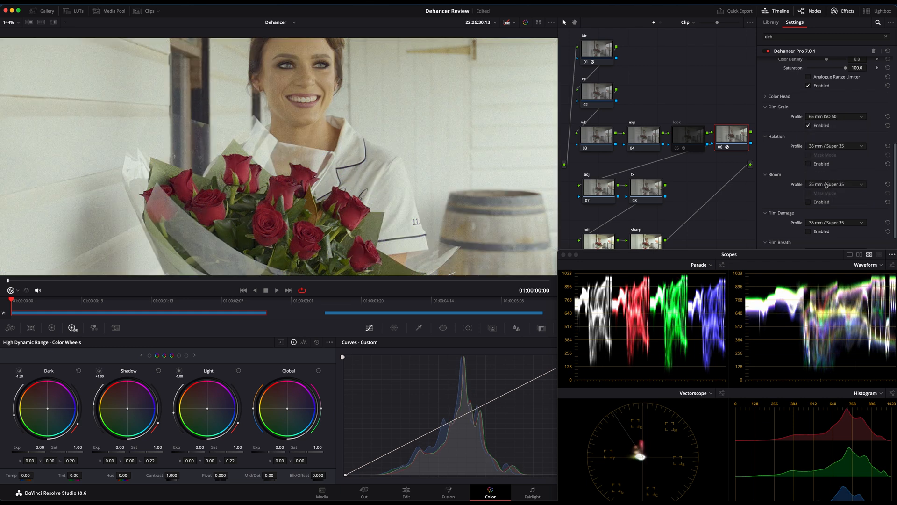
Switch the Film Grain profile to Custom and try a higher grain amount.
{"action": "left_click", "coordinate": [854, 118]}
{"action": "scroll", "coordinate": [816, 127], "scroll_direction": "up", "scroll_amount": 3}
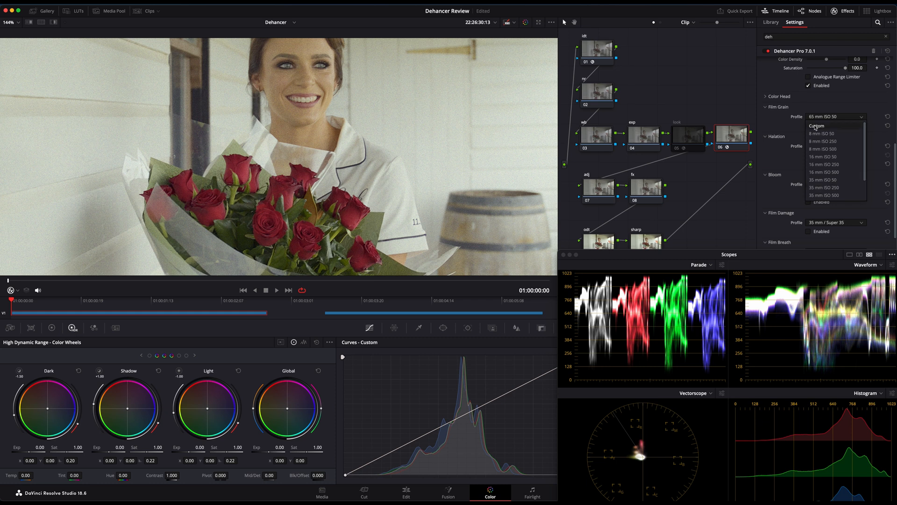
{"action": "left_click", "coordinate": [817, 126]}
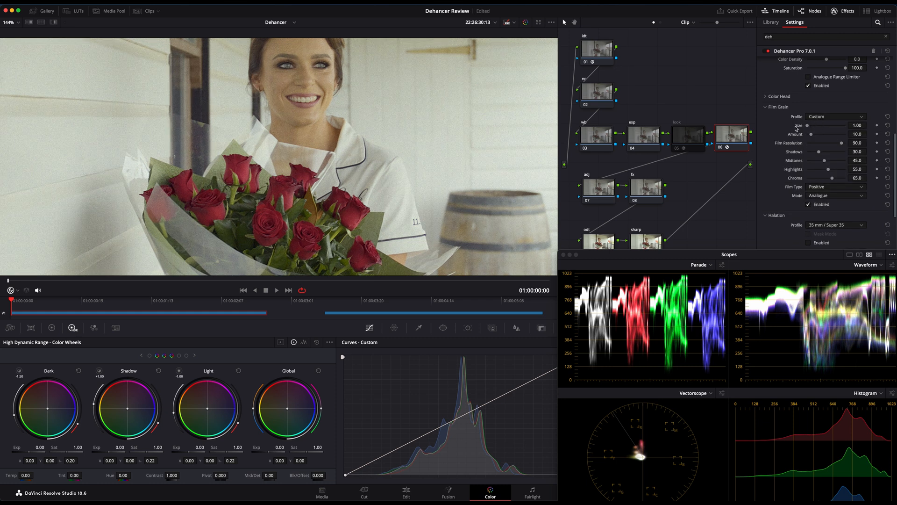
{"action": "left_click_drag", "start_coordinate": [811, 134], "coordinate": [841, 135]}
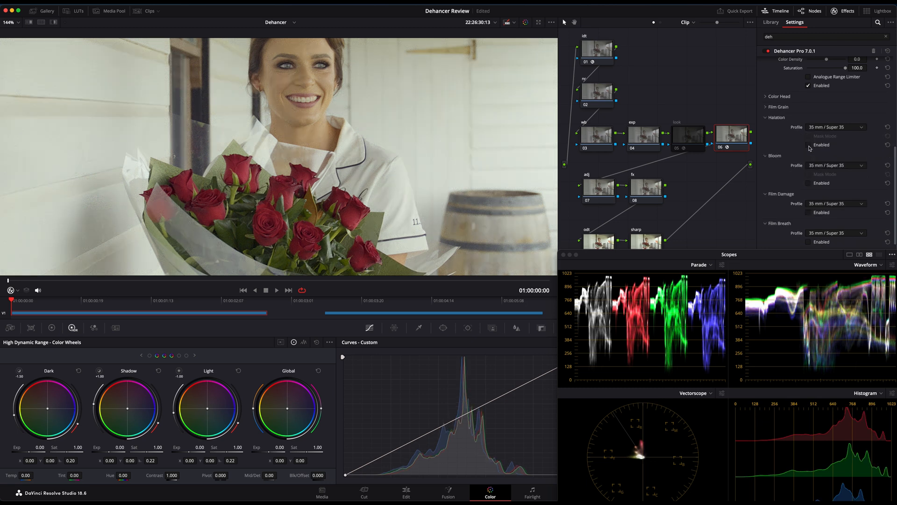
Toggle Halation on and off, and switch the enabled Bloom effect to the Custom profile to try its Highlights setting.
{"action": "left_click", "coordinate": [809, 147]}
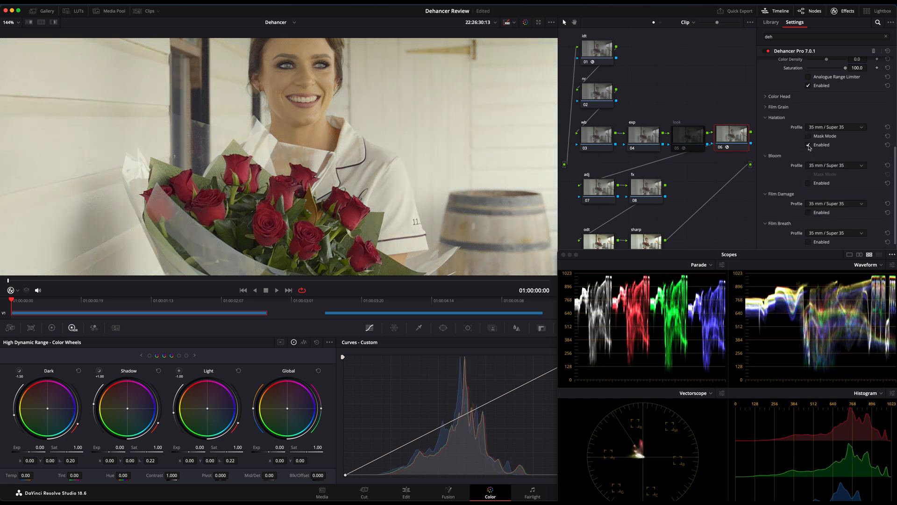
{"action": "left_click", "coordinate": [809, 145]}
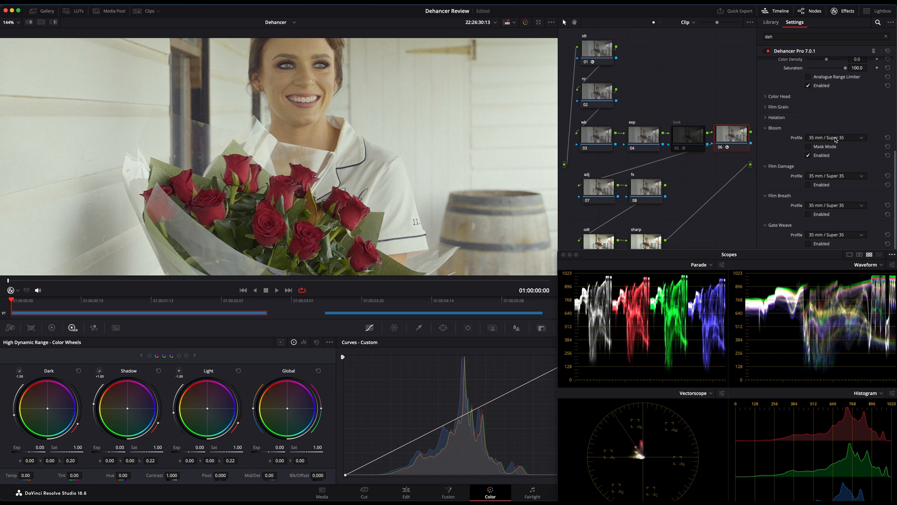
{"action": "left_click", "coordinate": [835, 138]}
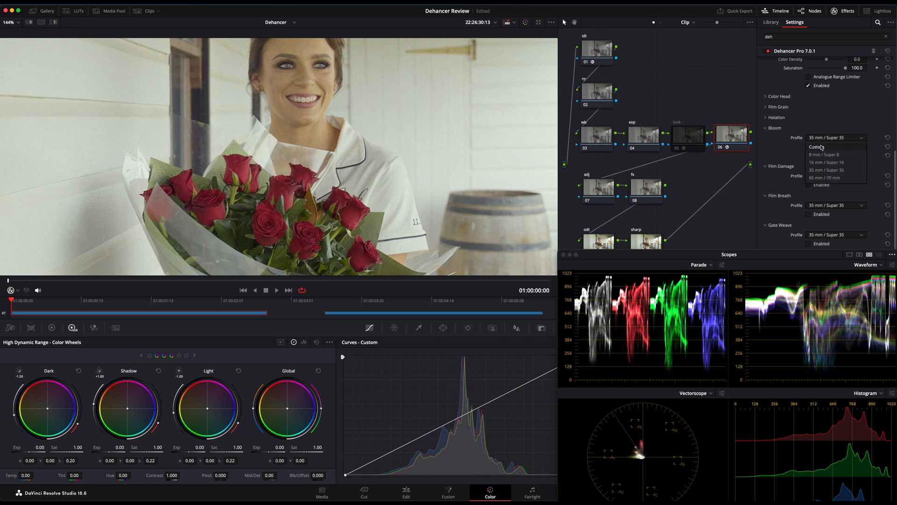
{"action": "left_click", "coordinate": [827, 147]}
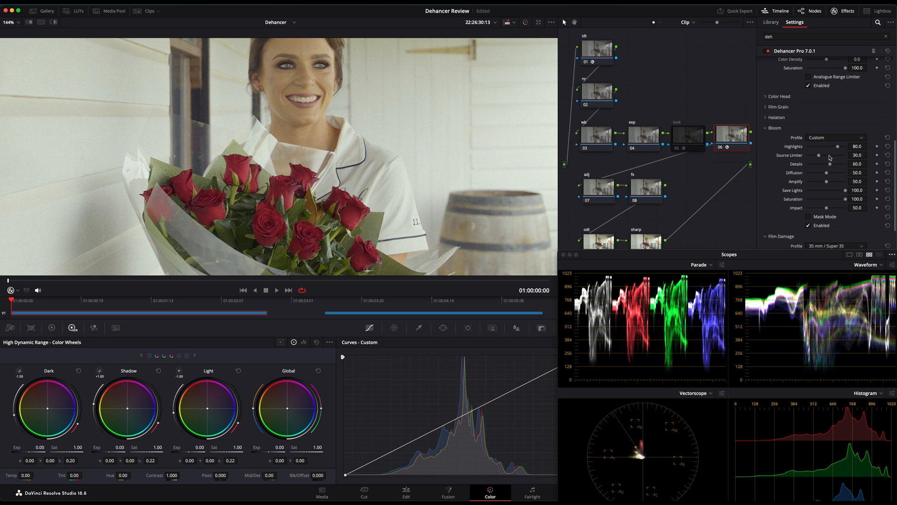
{"action": "mouse_move", "coordinate": [839, 148]}
{"action": "left_mouse_down"}
{"action": "mouse_move", "coordinate": [823, 148]}
{"action": "mouse_move", "coordinate": [837, 147]}
{"action": "left_mouse_up"}
Fit the frame in the viewer and scrub through the bride clip to examine the Film Damage and 8 mm Film Breath effects.
{"action": "key", "text": "shift+z"}
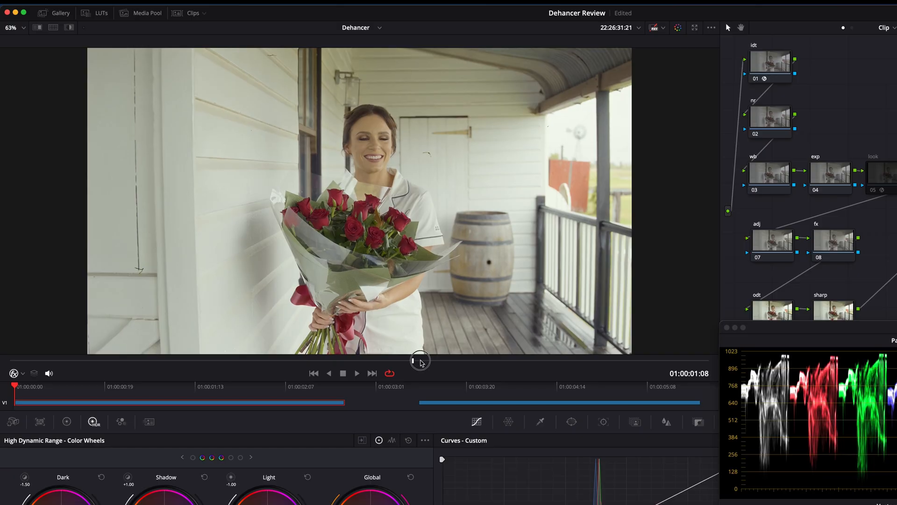
{"action": "left_click_drag", "start_coordinate": [327, 280], "coordinate": [81, 278]}
{"action": "left_click_drag", "start_coordinate": [104, 359], "coordinate": [71, 355]}
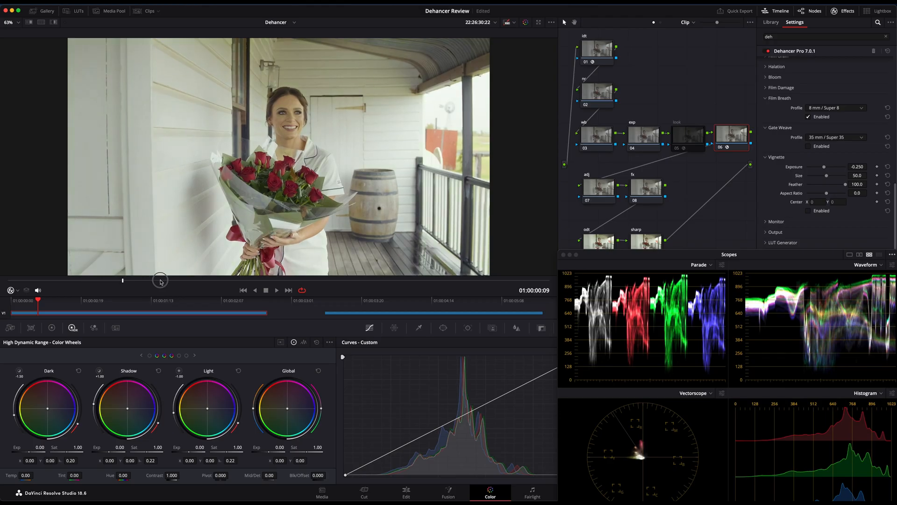
{"action": "mouse_move", "coordinate": [161, 281]}
{"action": "left_mouse_down"}
{"action": "mouse_move", "coordinate": [383, 280]}
{"action": "mouse_move", "coordinate": [105, 278]}
{"action": "mouse_move", "coordinate": [166, 280]}
{"action": "left_mouse_up"}
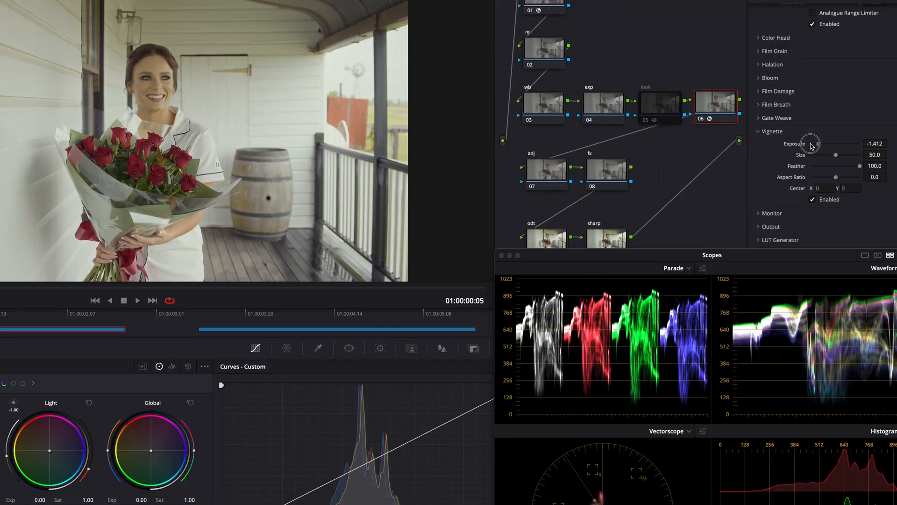
Try a Vignette exposure of about -1.4, and toggle the False Color IRE, 16 zones monitor option.
{"action": "mouse_move", "coordinate": [811, 166]}
{"action": "left_mouse_down"}
{"action": "mouse_move", "coordinate": [832, 169]}
{"action": "mouse_move", "coordinate": [843, 145]}
{"action": "mouse_move", "coordinate": [830, 144]}
{"action": "mouse_move", "coordinate": [820, 168]}
{"action": "left_mouse_up"}
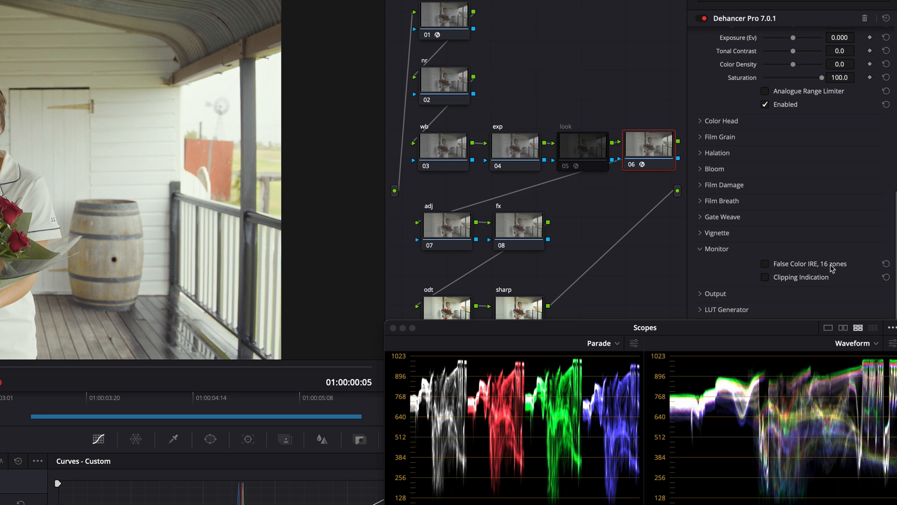
{"action": "left_click", "coordinate": [765, 265]}
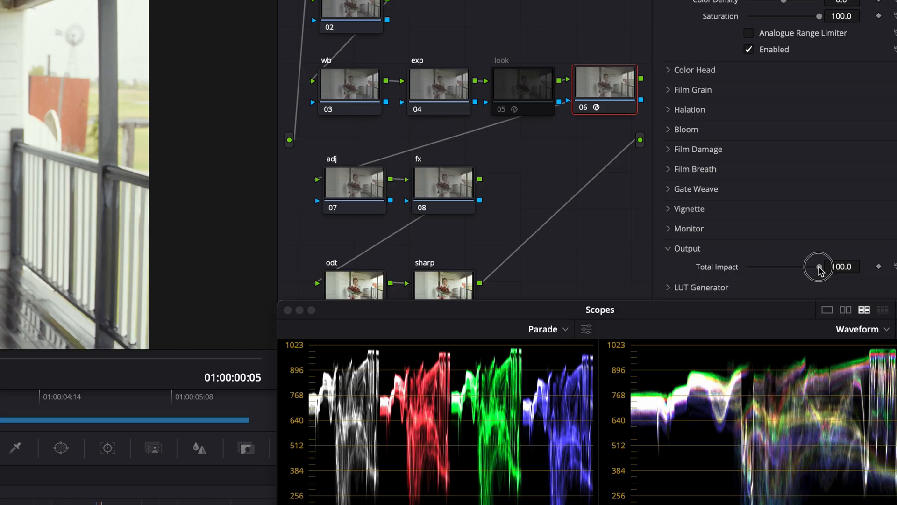
Try lowering the Output Total Impact to about 1, and restore it to 100.
{"action": "left_click_drag", "start_coordinate": [844, 220], "coordinate": [844, 222]}
{"action": "left_click_drag", "start_coordinate": [818, 268], "coordinate": [764, 270]}
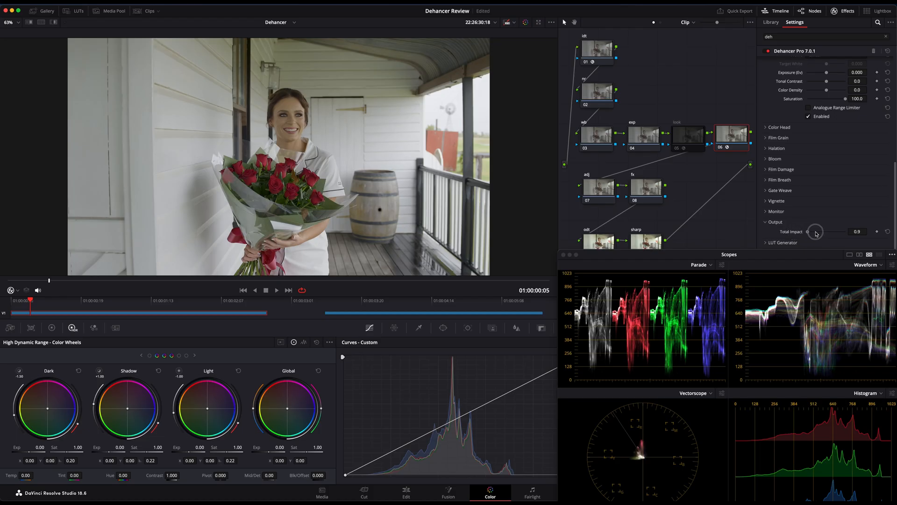
{"action": "left_click_drag", "start_coordinate": [816, 233], "coordinate": [837, 234]}
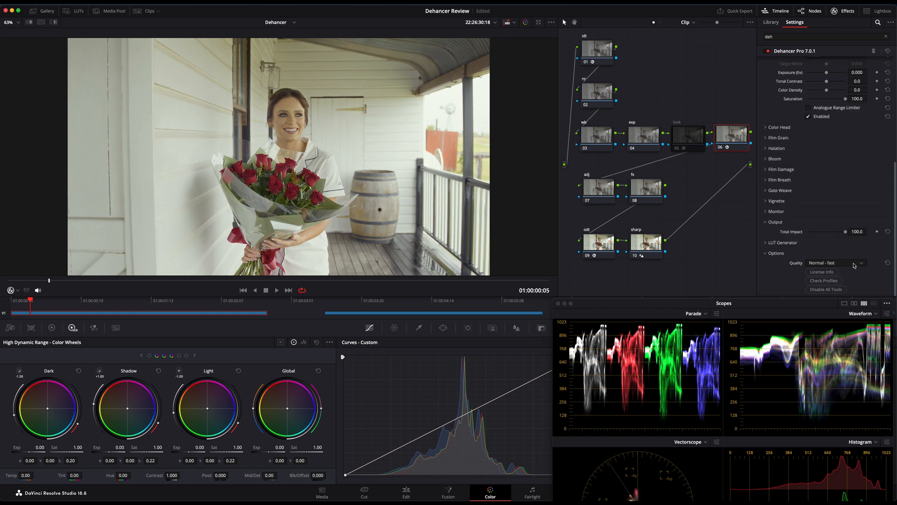
Try the High - slow quality option, and return the quality to Normal - fast.
{"action": "left_click", "coordinate": [854, 266]}
{"action": "left_click", "coordinate": [844, 280]}
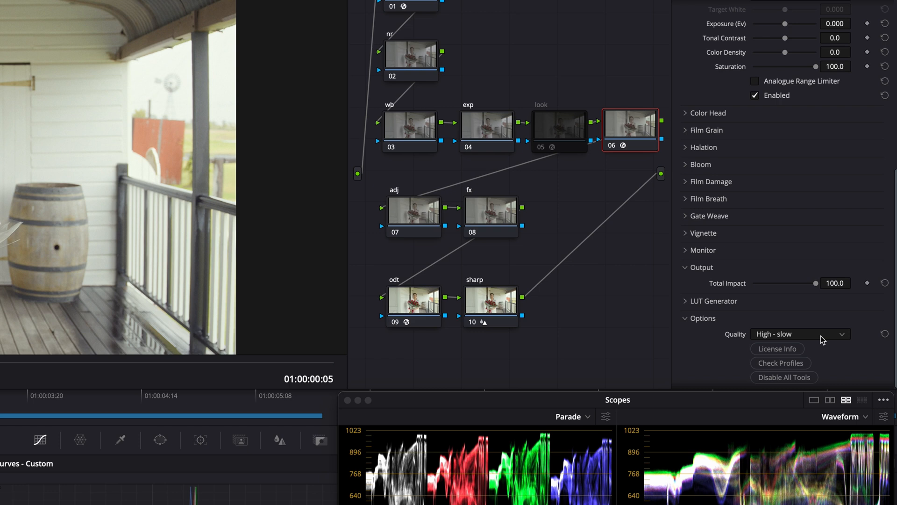
{"action": "left_click", "coordinate": [821, 335]}
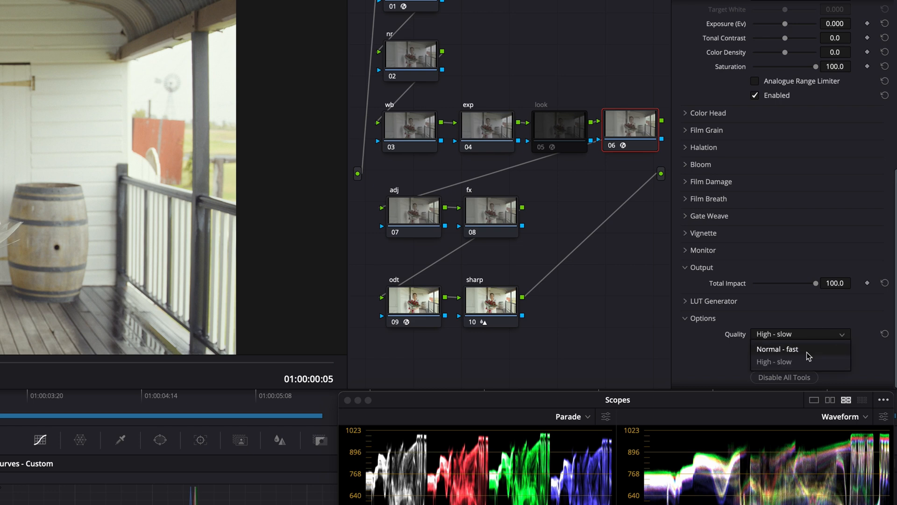
{"action": "left_click", "coordinate": [806, 351]}
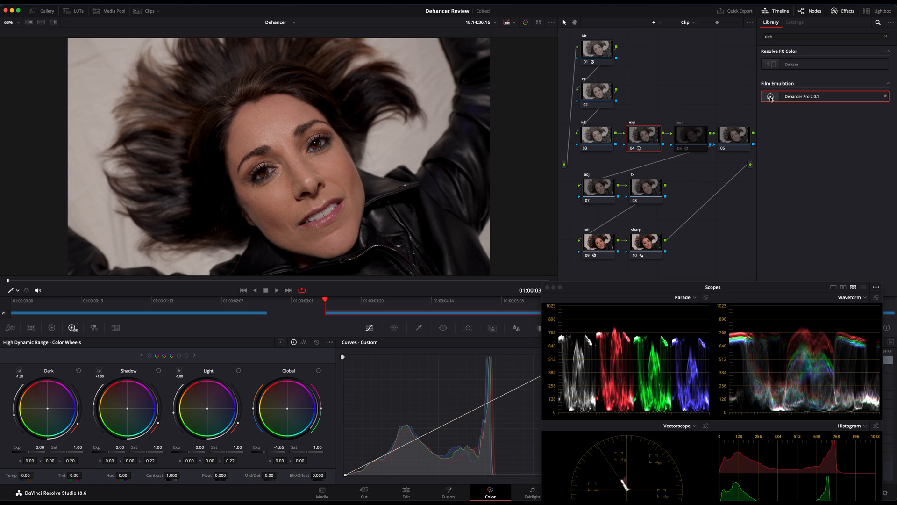
Apply Dehancer Pro 7.0.1 to node 06 of the close-up portrait clip and open its settings.
{"action": "left_click_drag", "start_coordinate": [770, 98], "coordinate": [735, 137]}
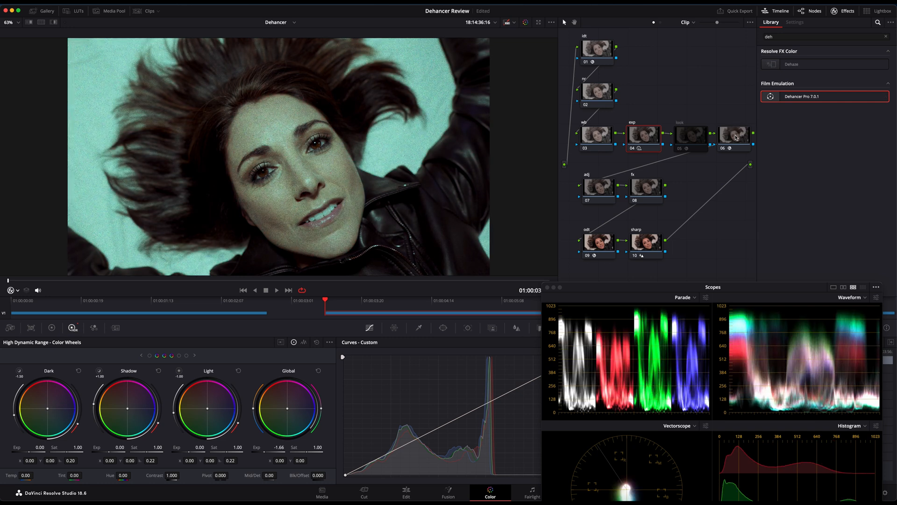
{"action": "left_click", "coordinate": [735, 137]}
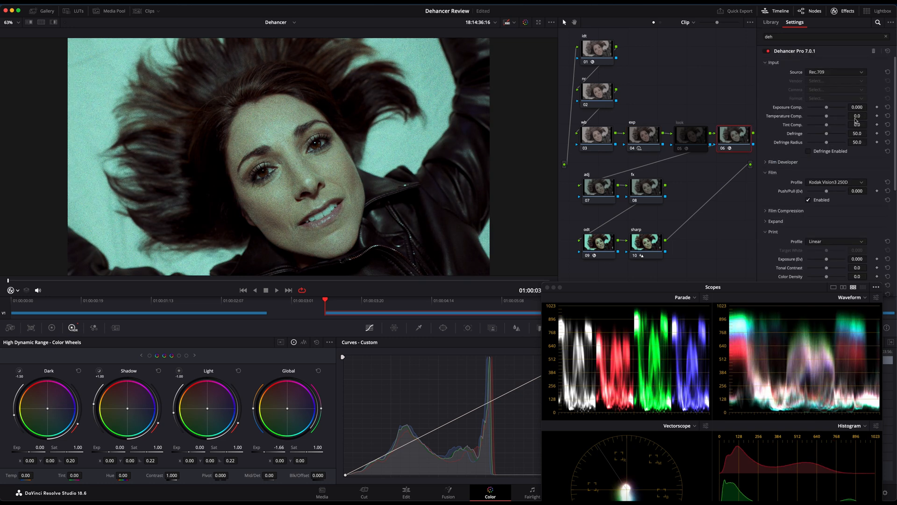
Set the print profile to Kodak 2383 Print Film and the film profile to Agfa Agfacolor Portrait XPS 160.
{"action": "scroll", "coordinate": [773, 189], "scroll_direction": "down", "scroll_amount": 1}
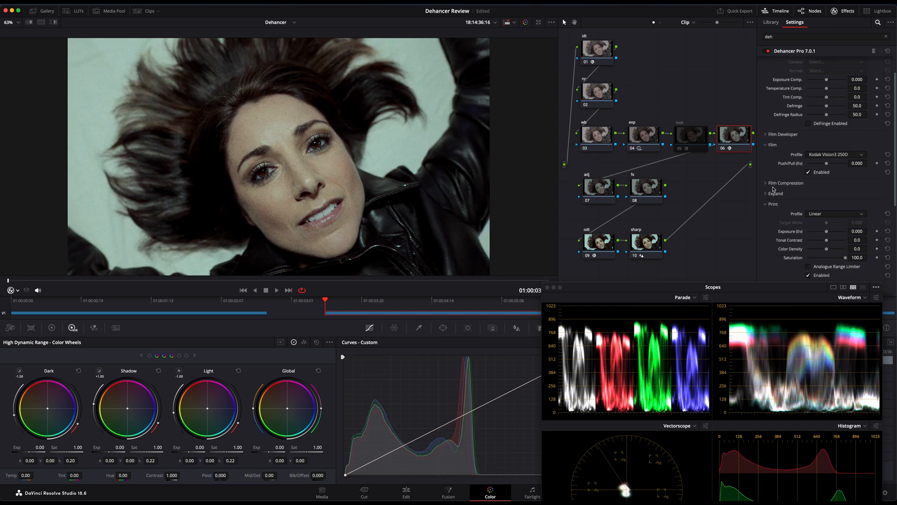
{"action": "left_click", "coordinate": [854, 217]}
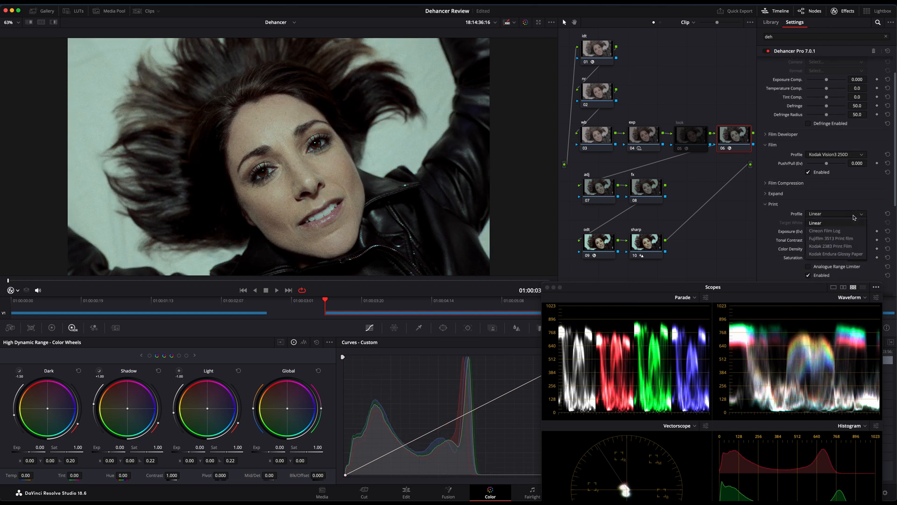
{"action": "left_click", "coordinate": [828, 246]}
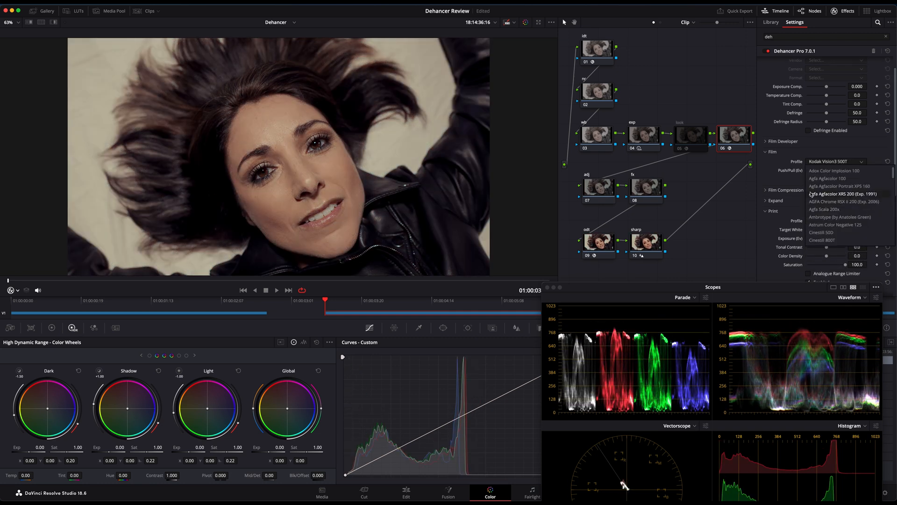
{"action": "left_click", "coordinate": [839, 187]}
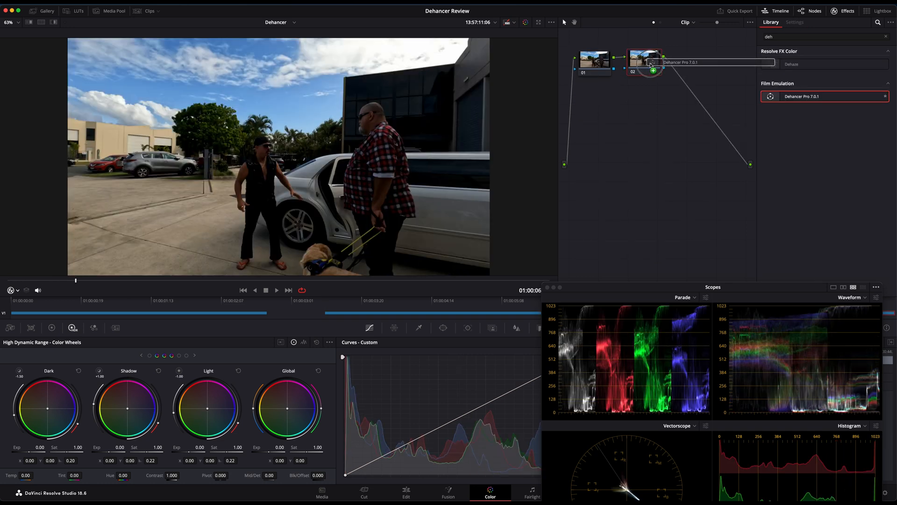
Apply Dehancer Pro 7.0.1 to node 02 of the outdoor limousine clip.
{"action": "left_click_drag", "start_coordinate": [659, 61], "coordinate": [649, 66]}
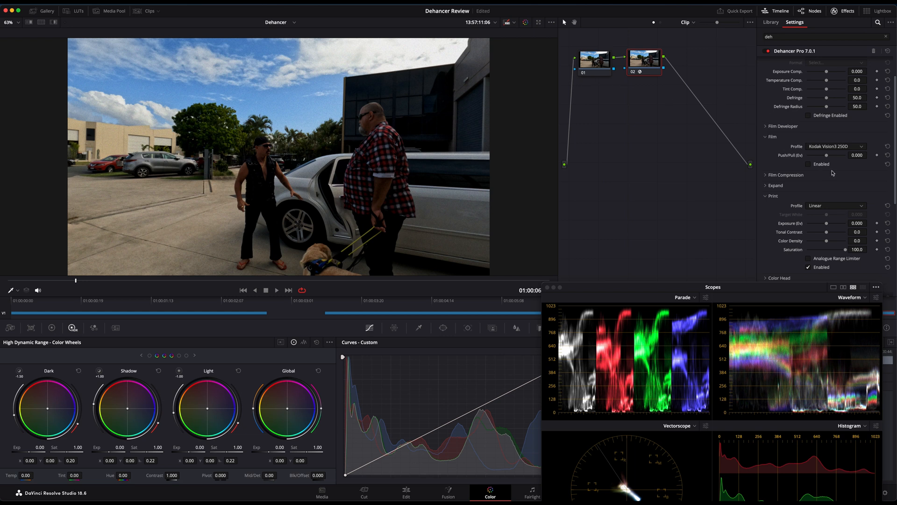
Try the Kodak Vision3 500T film profile on the limousine clip, and turn off Film Grain.
{"action": "scroll", "coordinate": [832, 173], "scroll_direction": "up", "scroll_amount": 1}
{"action": "scroll", "coordinate": [832, 173], "scroll_direction": "up", "scroll_amount": 1}
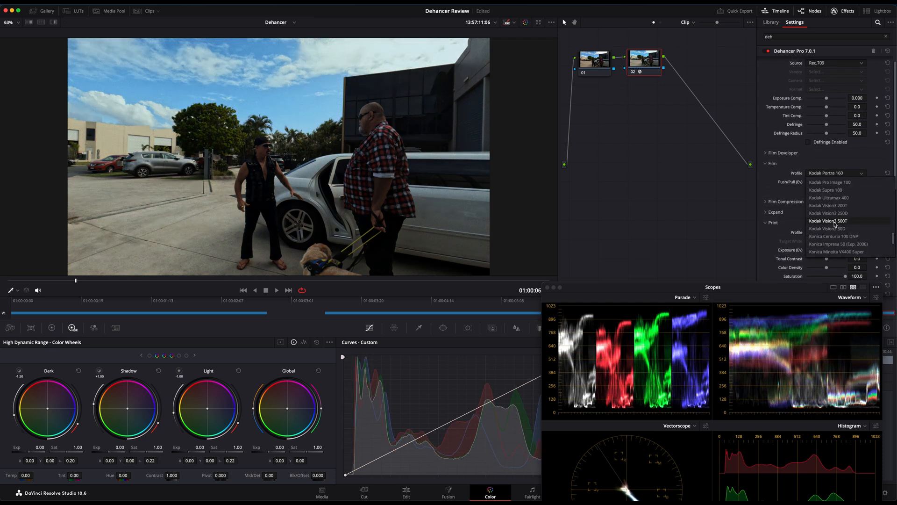
{"action": "left_click", "coordinate": [835, 223]}
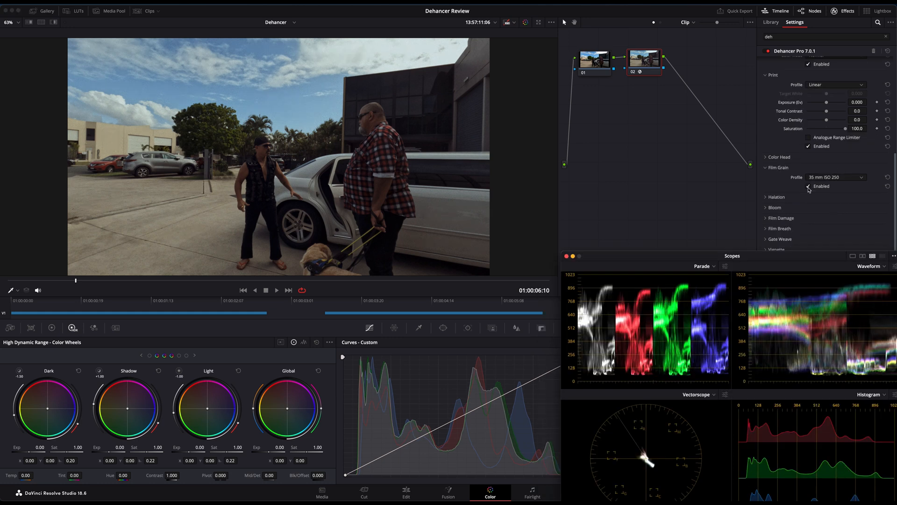
{"action": "left_click", "coordinate": [808, 188]}
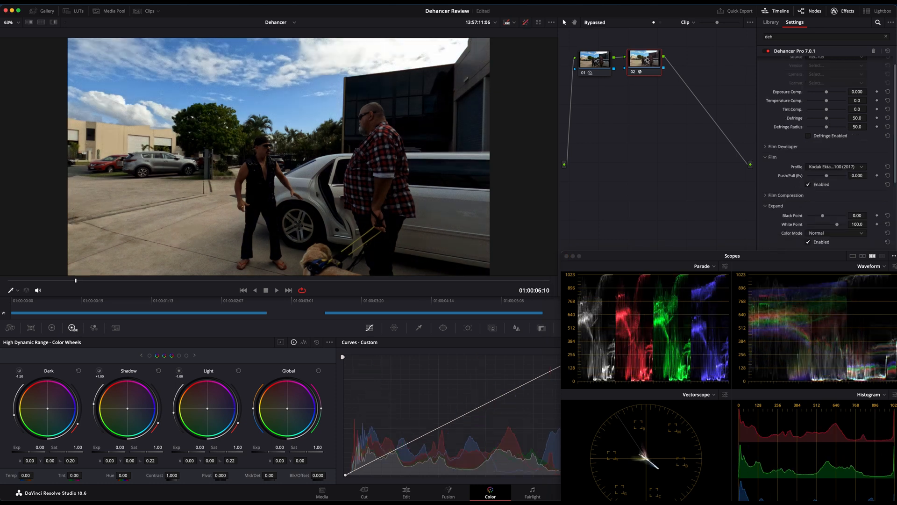
Toggle the grade bypass on the limousine clip to compare the image with and without the grade.
{"action": "key", "text": "shift+d"}
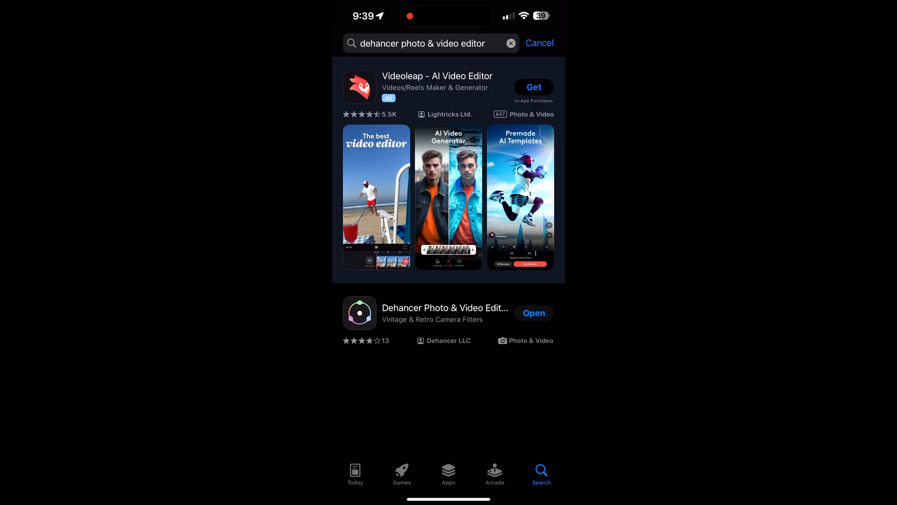
Switch to the Dehancer Photo & Video Editor mobile app and open the sample portrait of the woman with her hands in her hair.
{"action": "scroll", "coordinate": [448, 187], "scroll_direction": "down", "scroll_amount": 3}
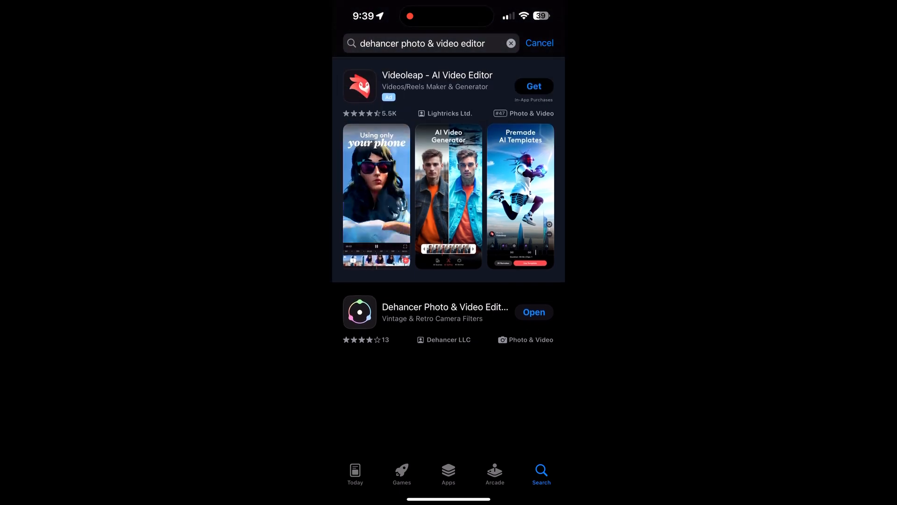
{"action": "left_click", "coordinate": [430, 306]}
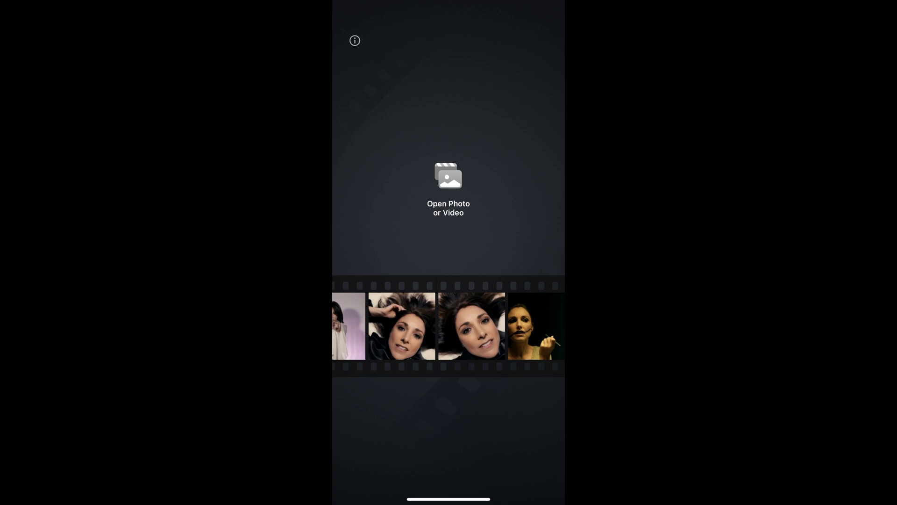
{"action": "left_click", "coordinate": [402, 326]}
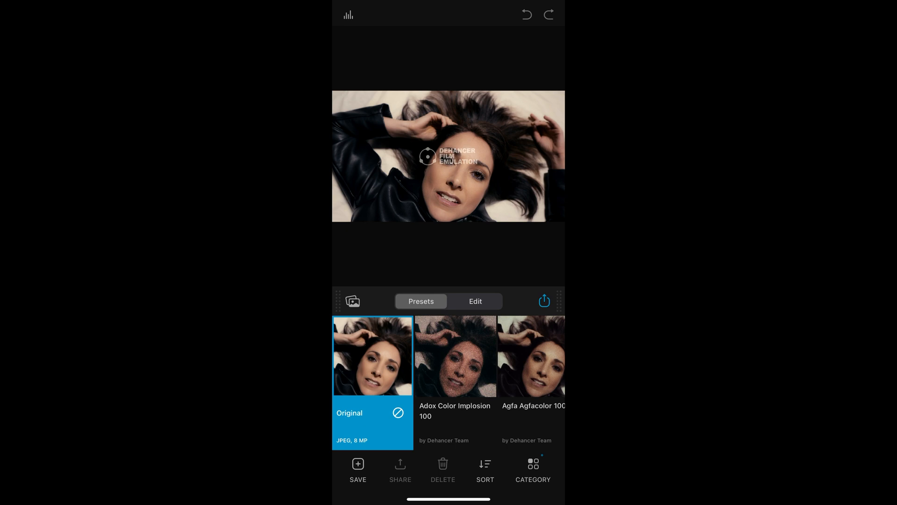
Try the Adox Color Implosion 100 and Agfa Agfacolor 100 presets on the portrait photo.
{"action": "left_click_drag", "start_coordinate": [467, 369], "coordinate": [404, 369]}
{"action": "left_click", "coordinate": [392, 369]}
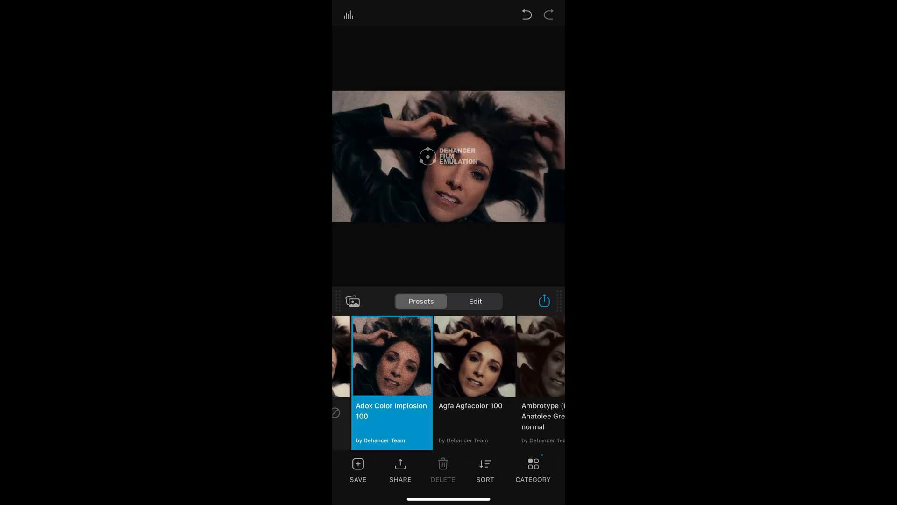
{"action": "left_click", "coordinate": [474, 355]}
Apply a Kodak Ektar 25 (Exp. 1996) preset to the portrait photo.
{"action": "left_click_drag", "start_coordinate": [514, 355], "coordinate": [374, 355]}
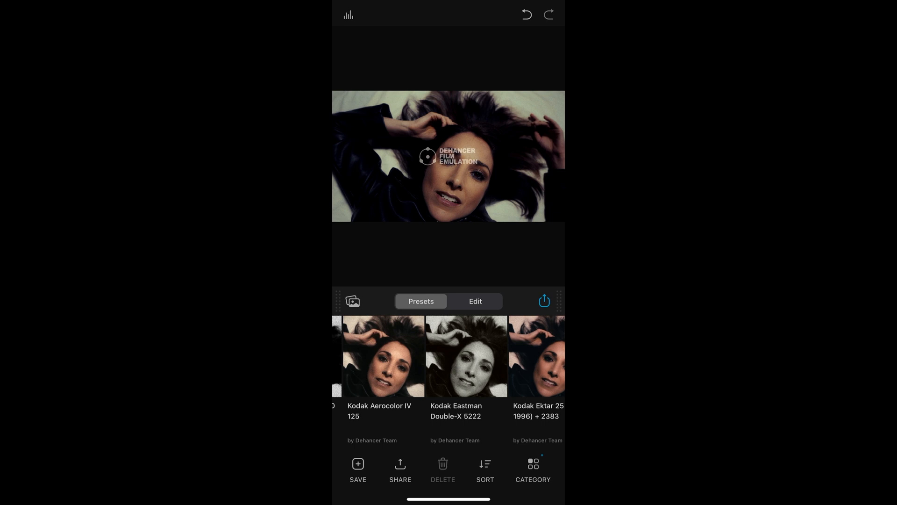
{"action": "left_click_drag", "start_coordinate": [507, 347], "coordinate": [379, 346]}
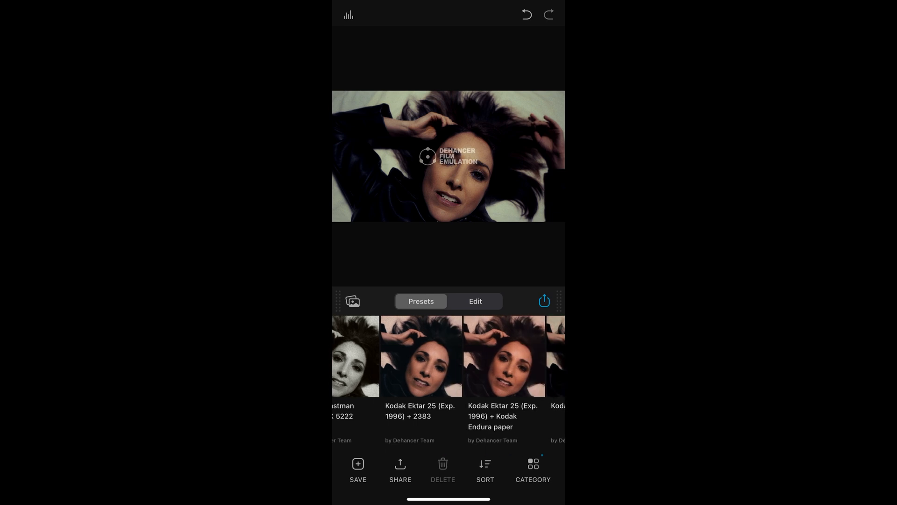
{"action": "left_click", "coordinate": [421, 365]}
Open the preset's print settings for editing and set Color Density to about -2.09.
{"action": "left_click", "coordinate": [475, 301]}
{"action": "left_click_drag", "start_coordinate": [467, 434], "coordinate": [467, 342]}
{"action": "mouse_move", "coordinate": [448, 411]}
{"action": "left_mouse_down"}
{"action": "mouse_move", "coordinate": [481, 410]}
{"action": "mouse_move", "coordinate": [395, 410]}
{"action": "mouse_move", "coordinate": [464, 411]}
{"action": "mouse_move", "coordinate": [447, 410]}
{"action": "left_mouse_up"}
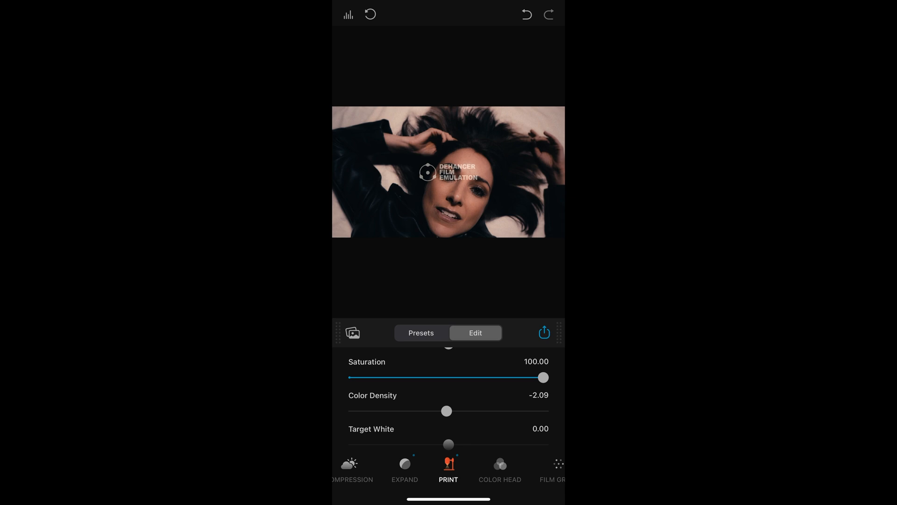
Try the Fujifilm 3513 Print film profile in the print settings, and set the profile to Linear.
{"action": "scroll", "coordinate": [448, 397], "scroll_direction": "down", "scroll_amount": 3}
{"action": "scroll", "coordinate": [449, 397], "scroll_direction": "up", "scroll_amount": 6}
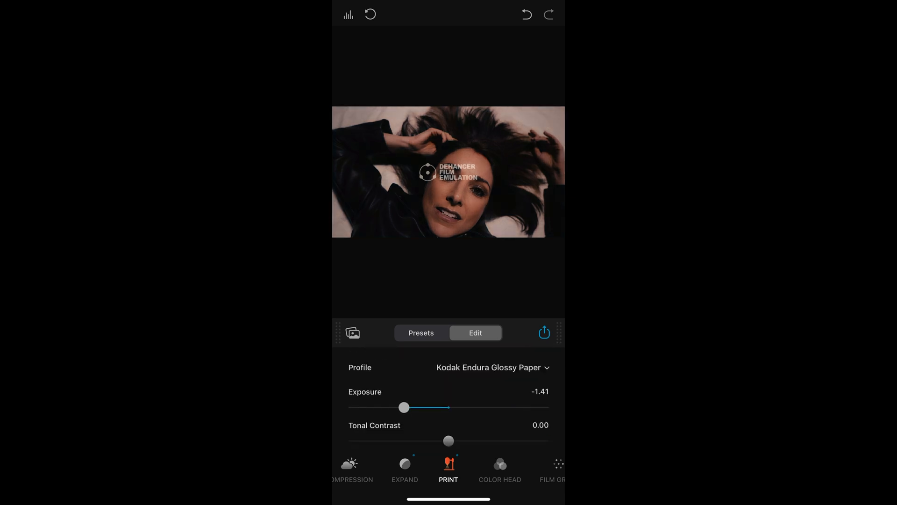
{"action": "left_click", "coordinate": [493, 367]}
{"action": "left_click", "coordinate": [434, 292]}
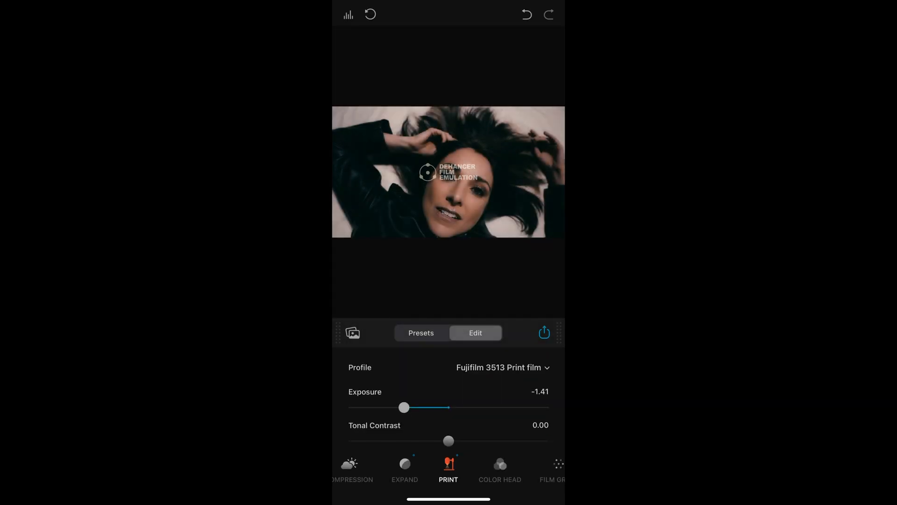
{"action": "left_click", "coordinate": [499, 367]}
{"action": "left_click", "coordinate": [435, 243]}
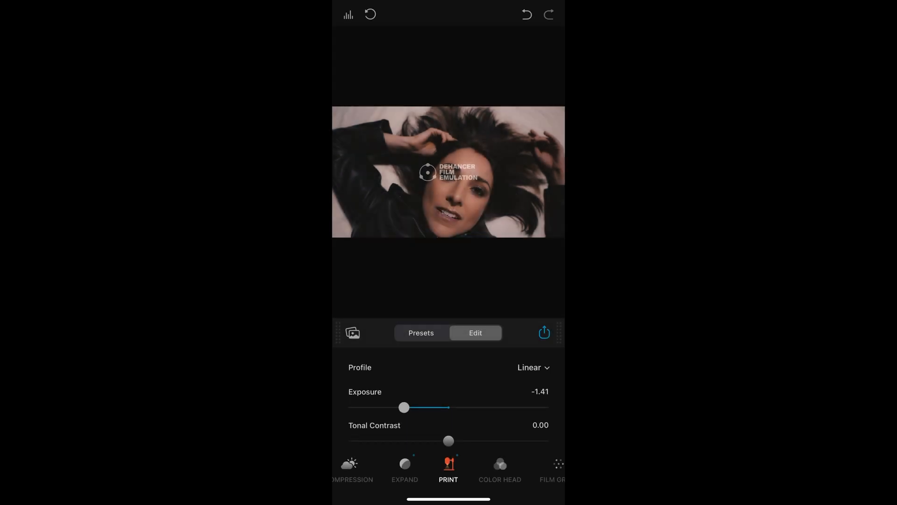